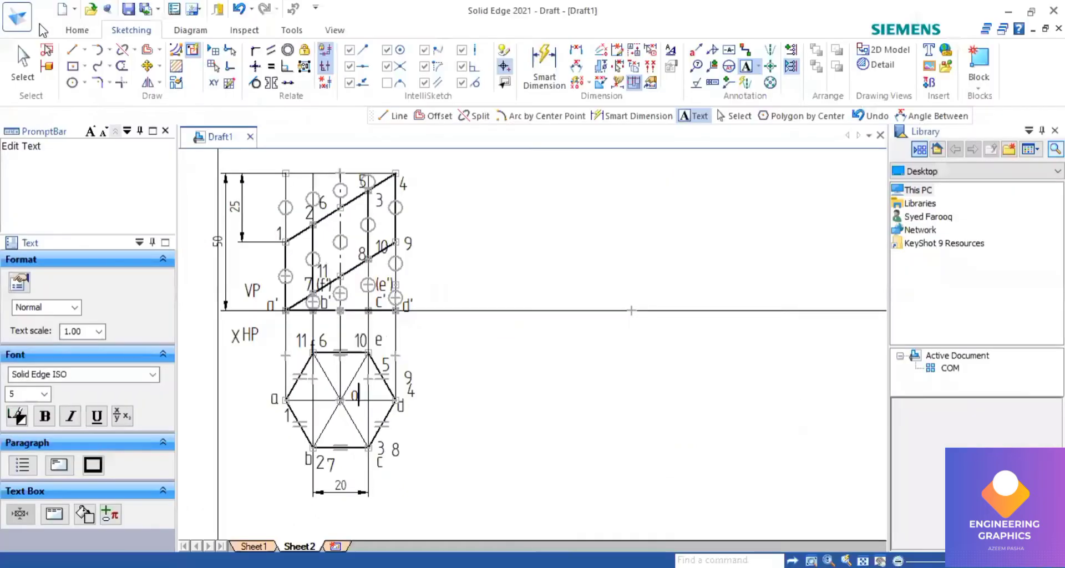
Step: Draw a continuous horizontal line about 178 mm long from point 4 at the top of the front view, extending to the right
{"action": "left_click", "coordinate": [71, 52]}
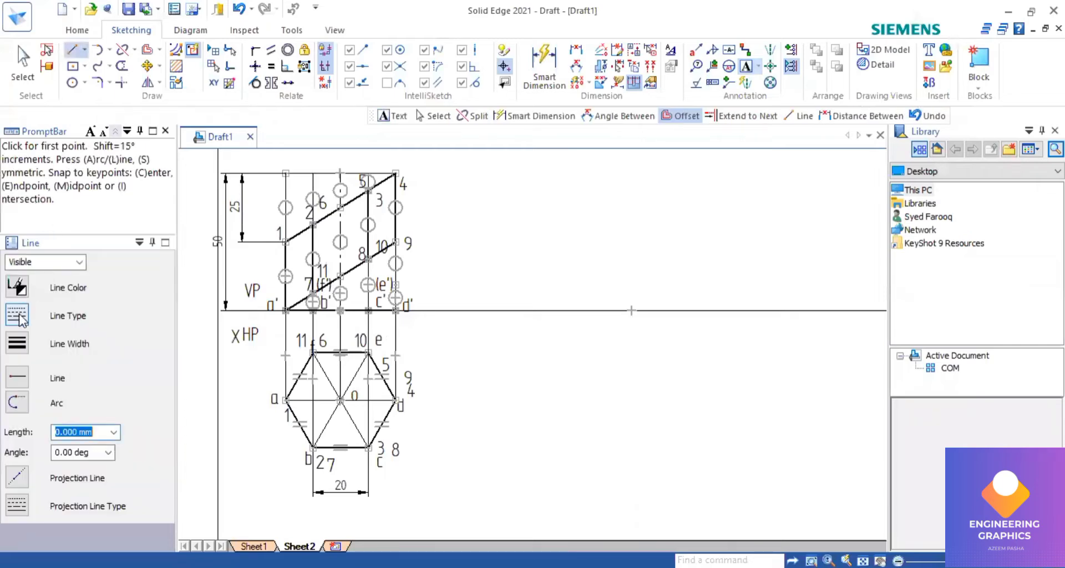
{"action": "left_click", "coordinate": [17, 315]}
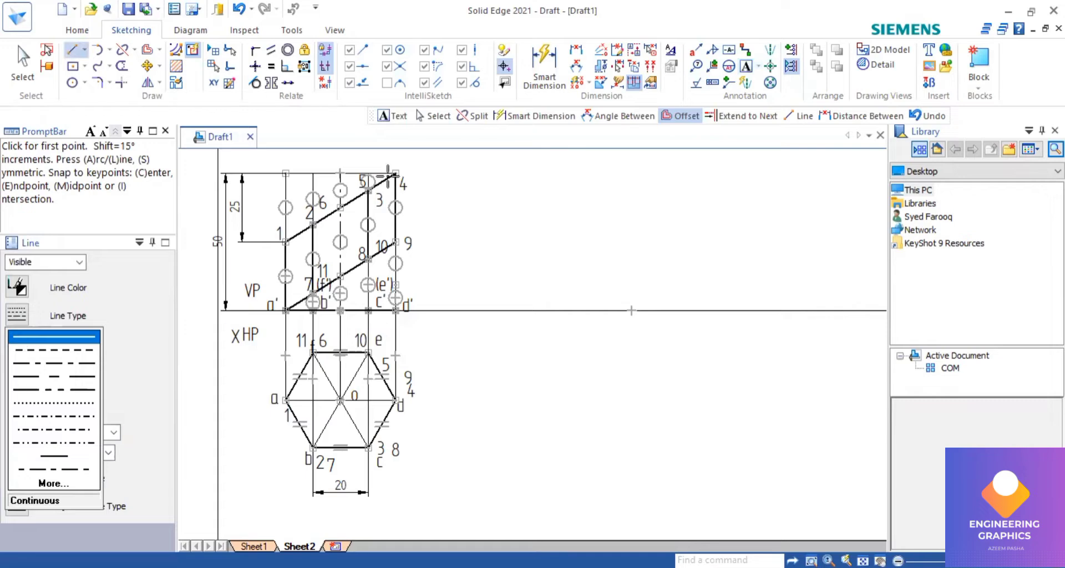
{"action": "left_click", "coordinate": [395, 176]}
{"action": "left_click", "coordinate": [395, 173]}
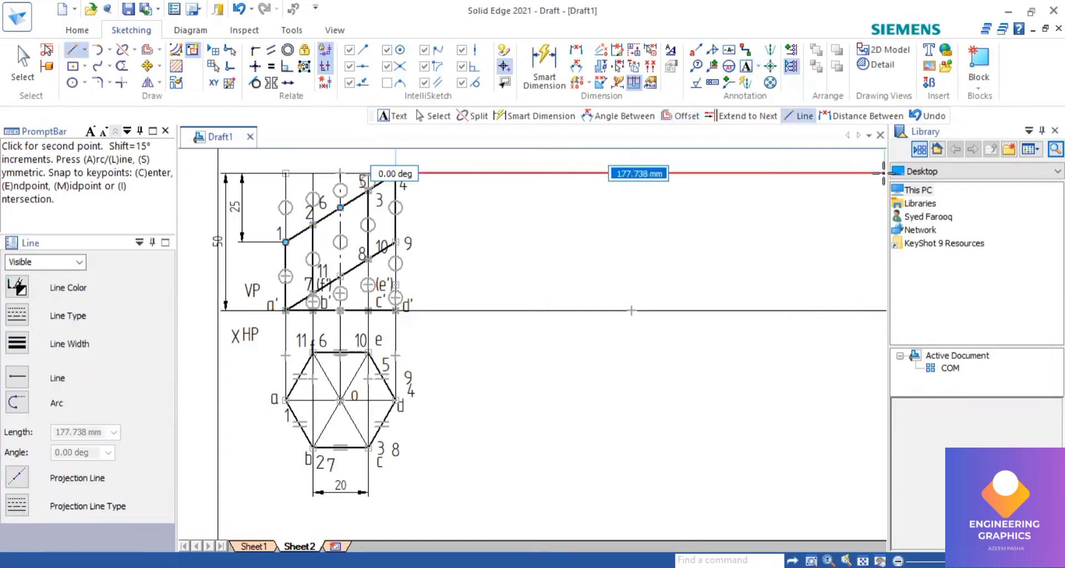
{"action": "left_click", "coordinate": [882, 173]}
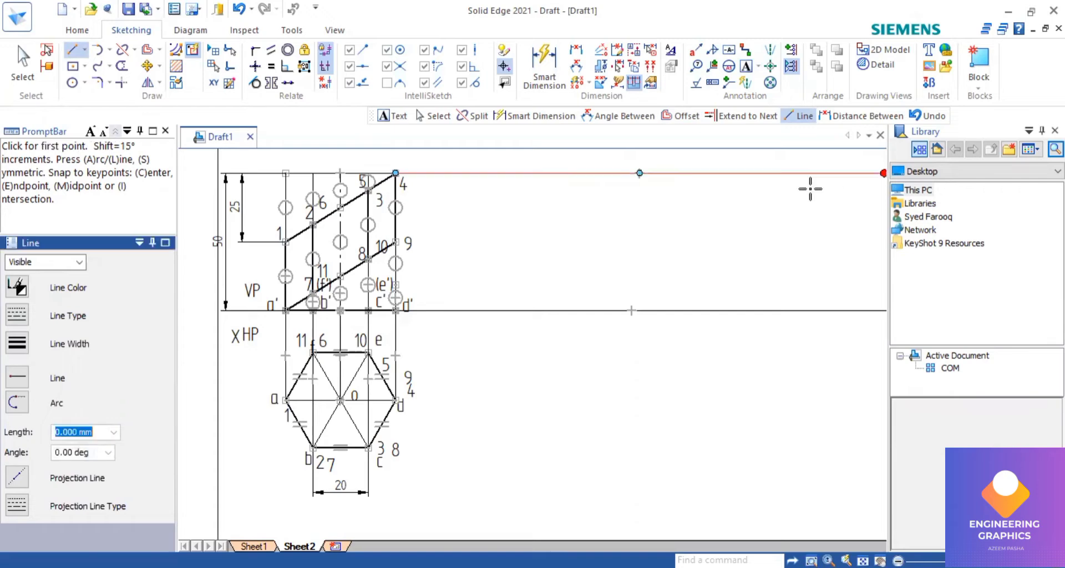
Step: Draw a thicker vertical line from the upper horizontal line down to the XY line, just right of the front view
{"action": "left_click", "coordinate": [21, 349]}
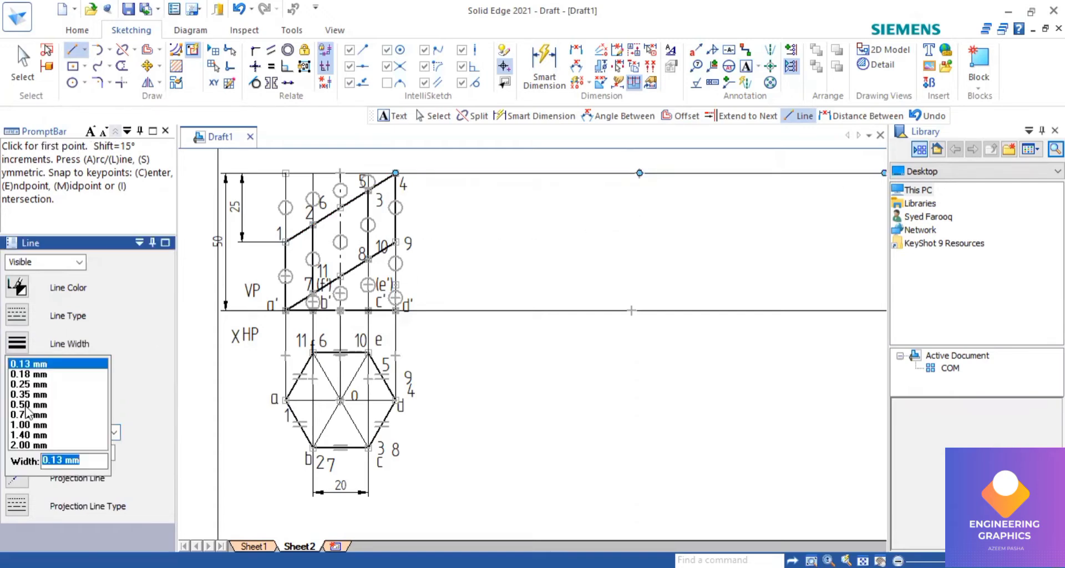
{"action": "left_click", "coordinate": [460, 174]}
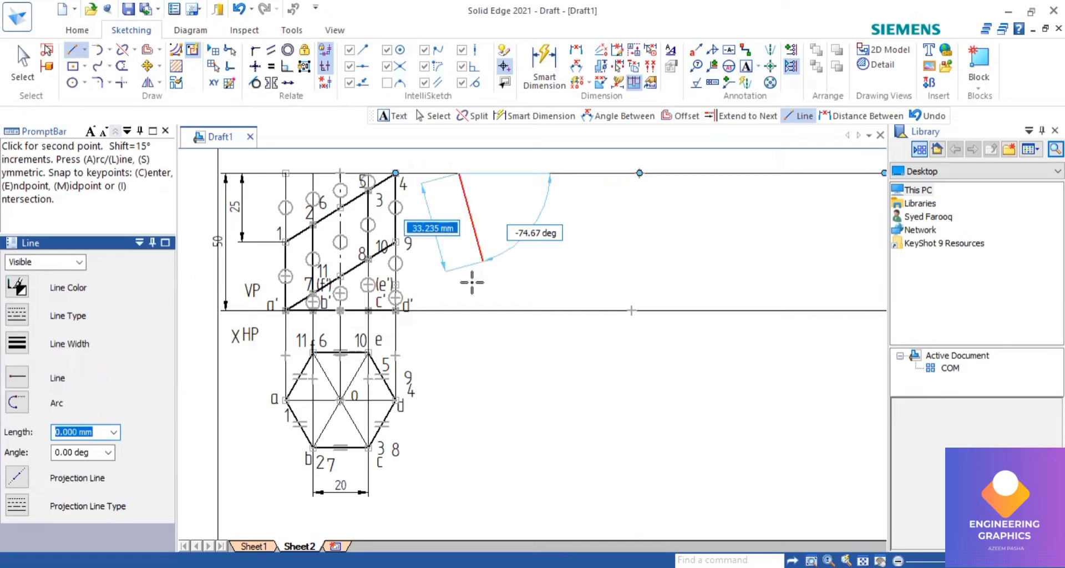
{"action": "left_click", "coordinate": [461, 310]}
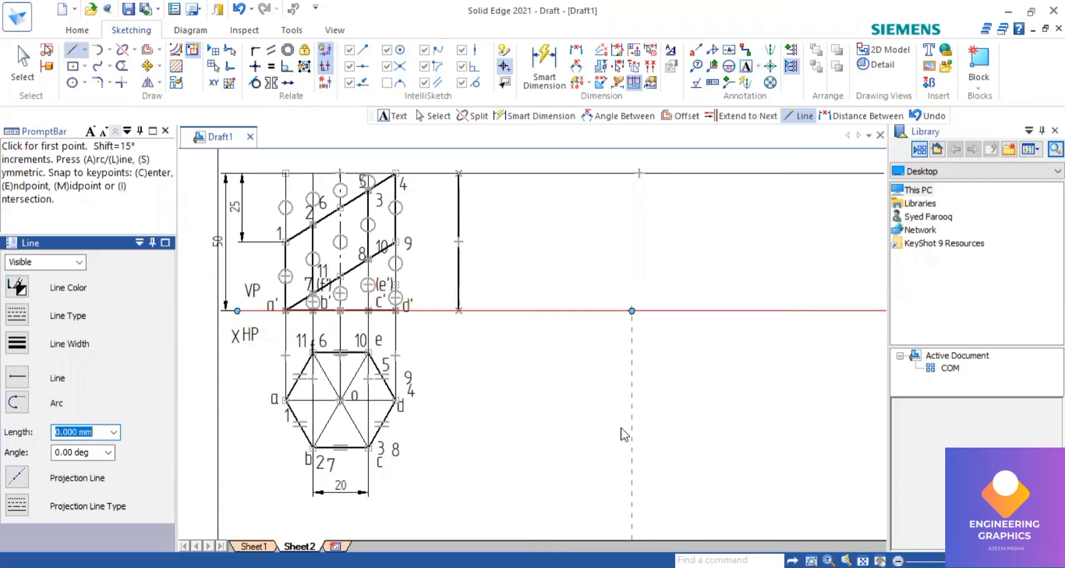
Step: Check the Problem 15 solution in the PDF and offset the vertical line rightward at 20 mm spacing to form six panels
{"action": "key", "text": "alt+Tab"}
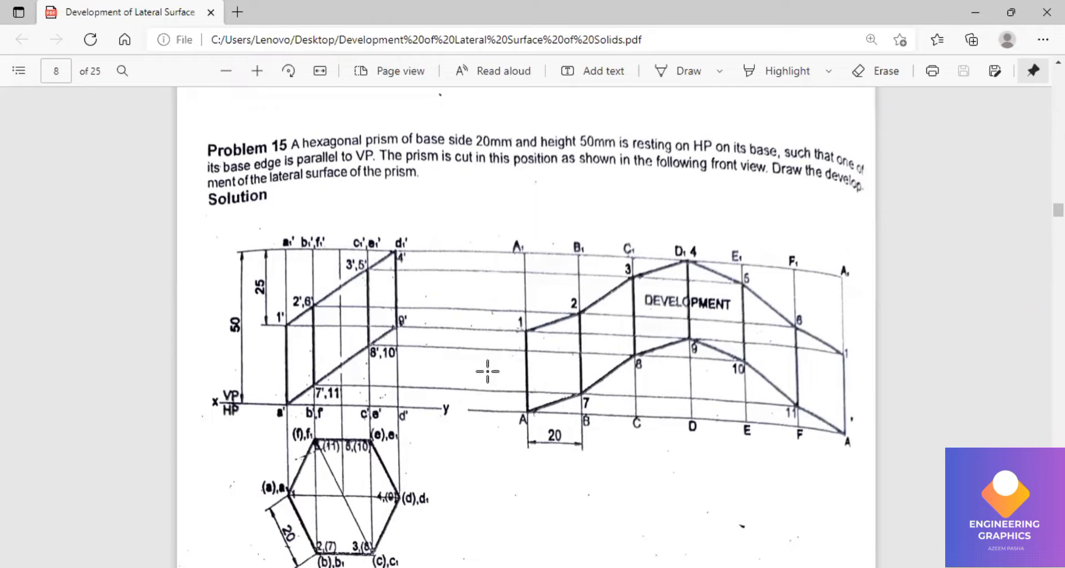
{"action": "key", "text": "alt+Tab"}
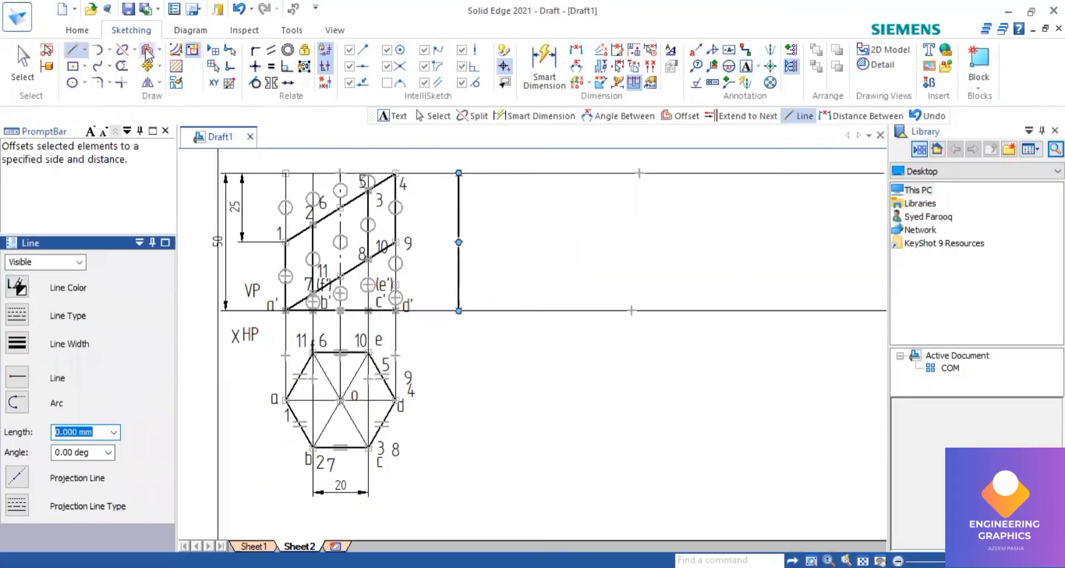
{"action": "left_click", "coordinate": [148, 54]}
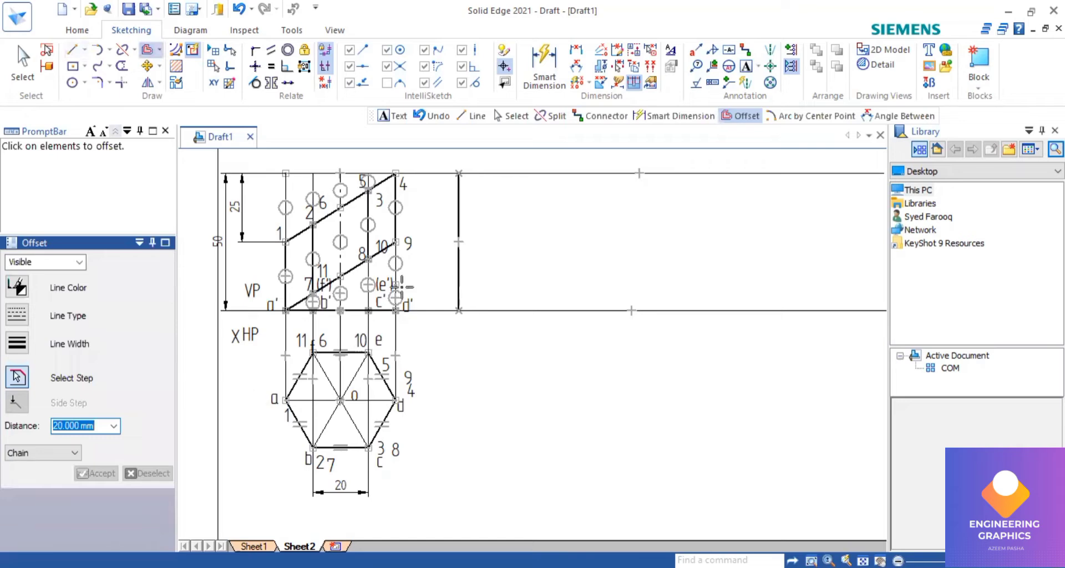
{"action": "left_click", "coordinate": [519, 204]}
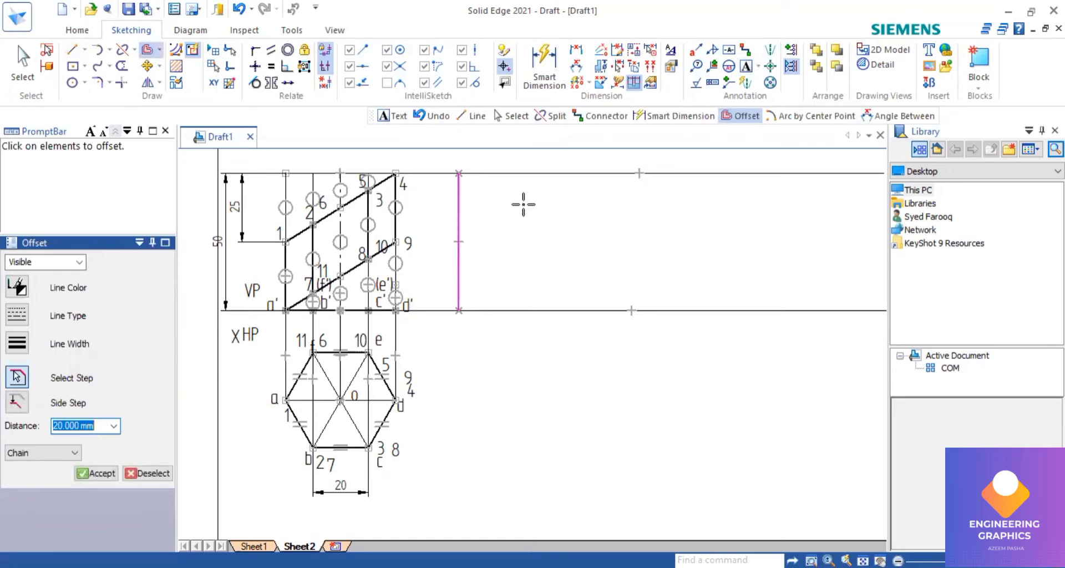
{"action": "right_click", "coordinate": [525, 204]}
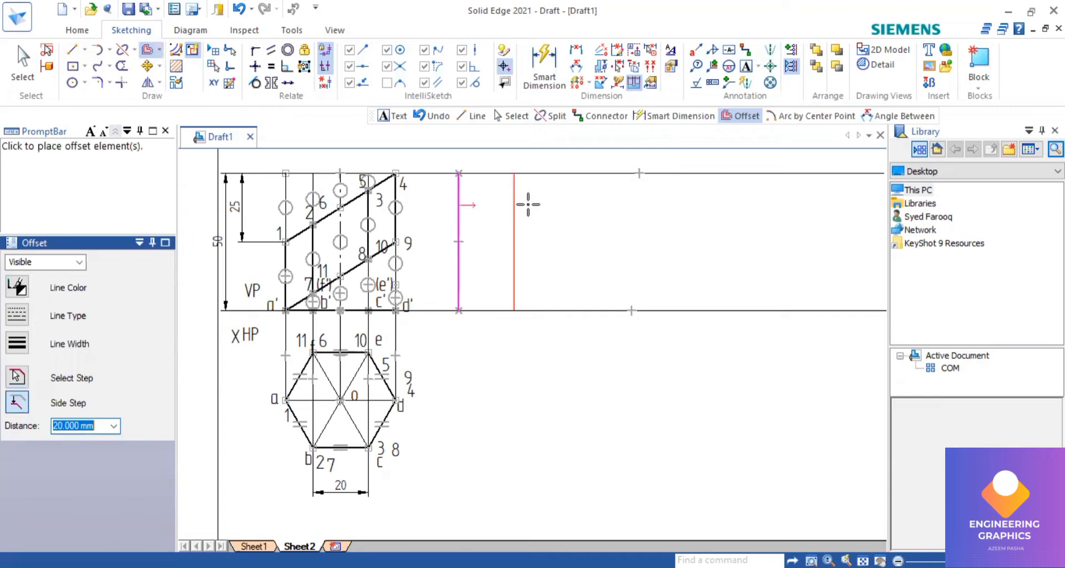
{"action": "left_click", "coordinate": [598, 231]}
{"action": "left_click", "coordinate": [620, 237]}
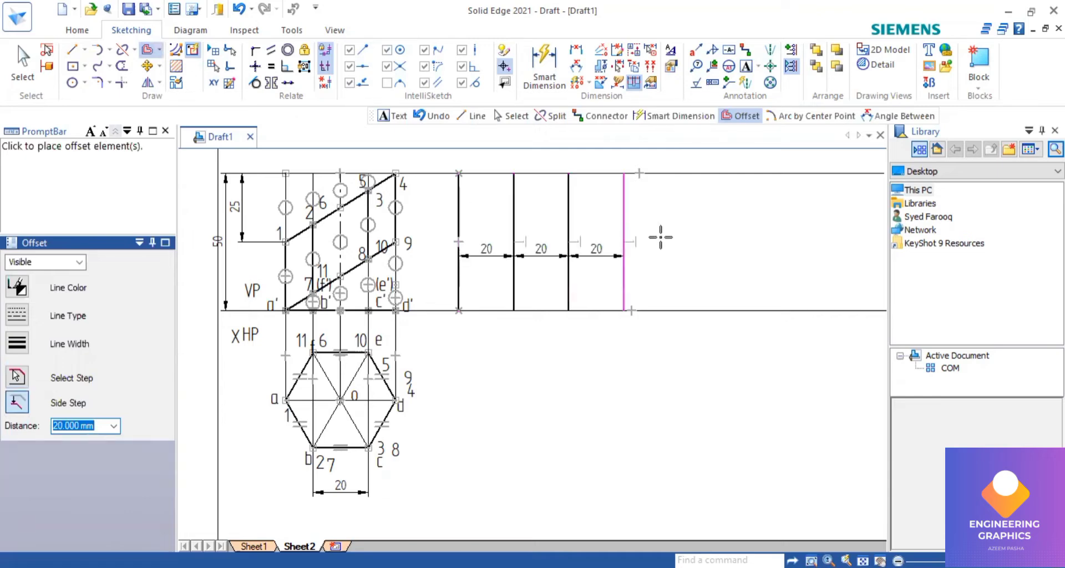
{"action": "left_click", "coordinate": [682, 236]}
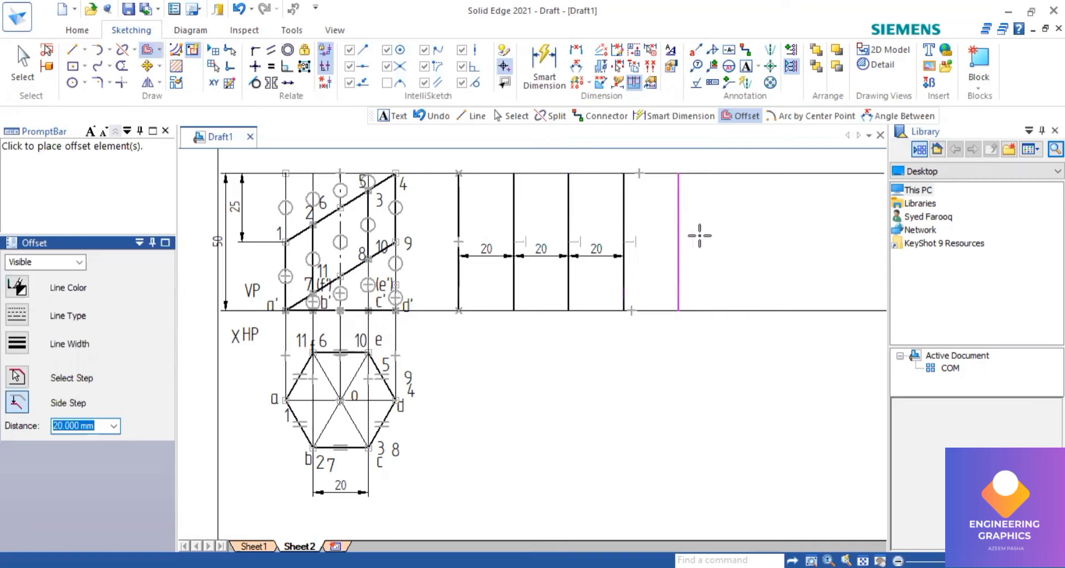
{"action": "left_click", "coordinate": [700, 236]}
{"action": "left_click", "coordinate": [744, 236]}
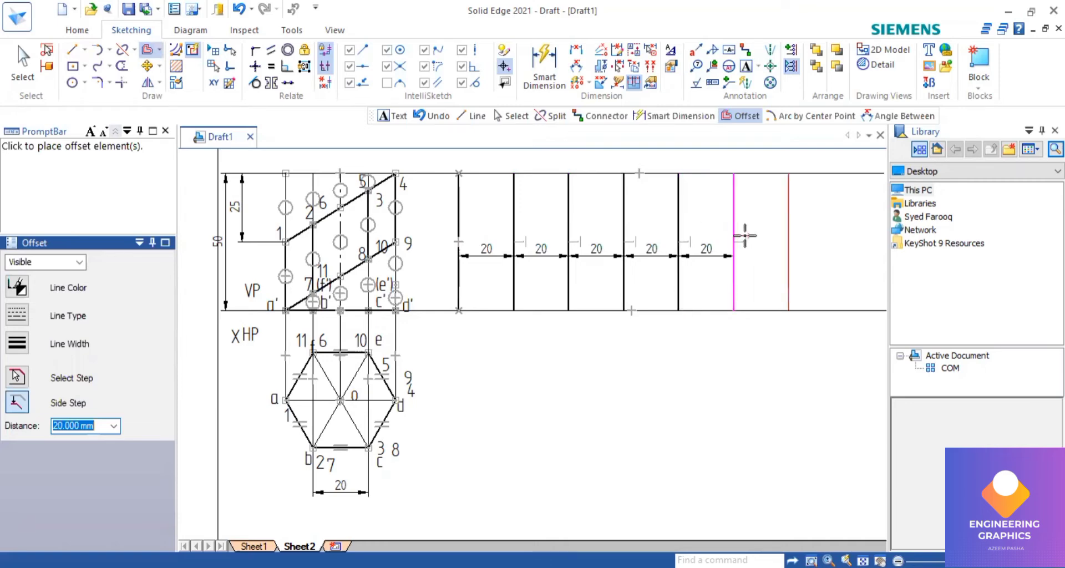
{"action": "left_click", "coordinate": [743, 118]}
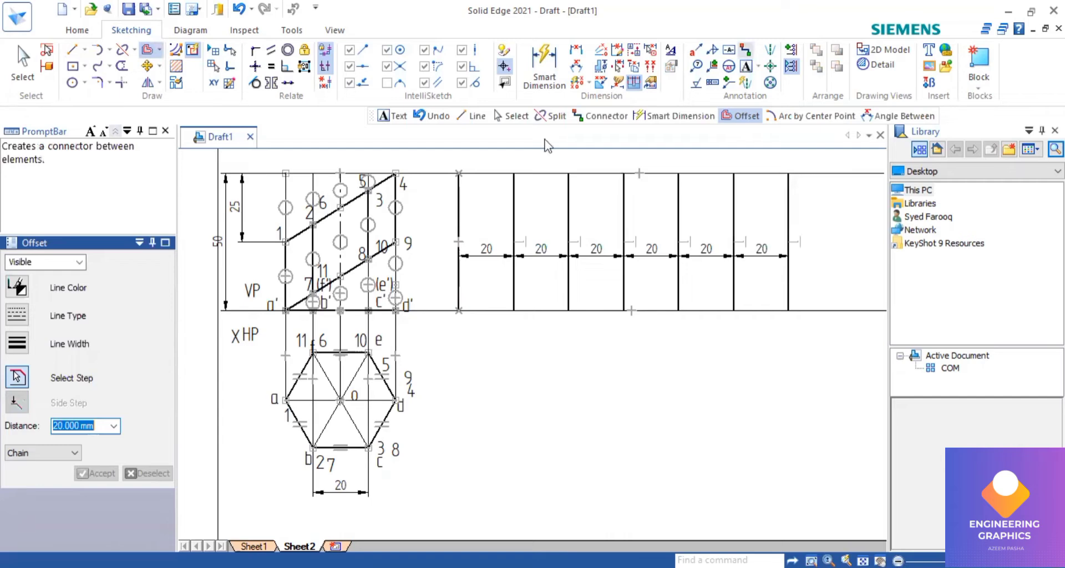
Step: Label the development's vertical lines A, B, C, D, E, F and A below the XY line
{"action": "left_click", "coordinate": [455, 332]}
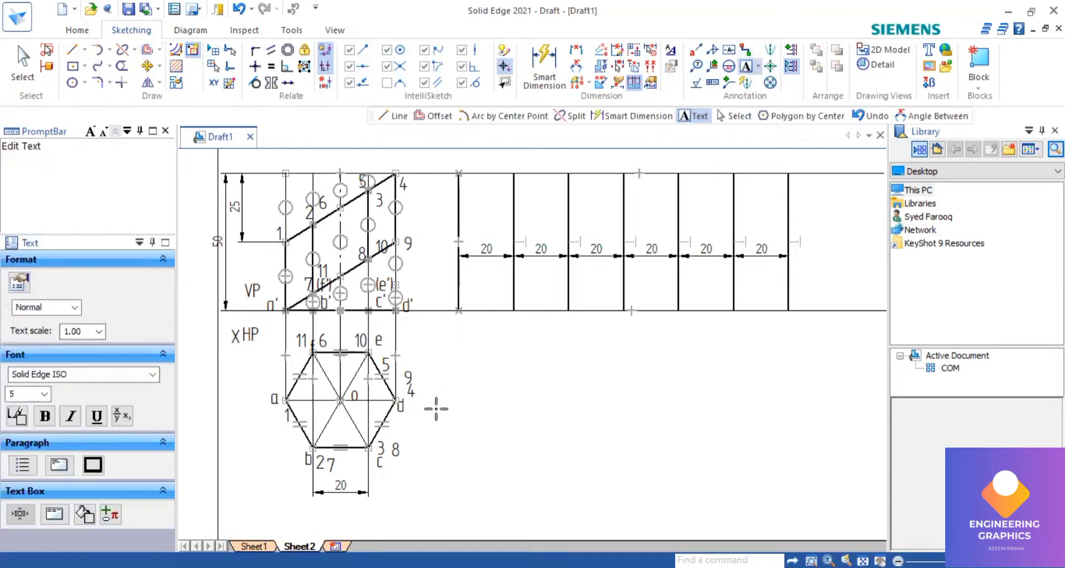
{"action": "type", "text": "A"}
{"action": "left_click", "coordinate": [516, 320]}
{"action": "type", "text": "B"}
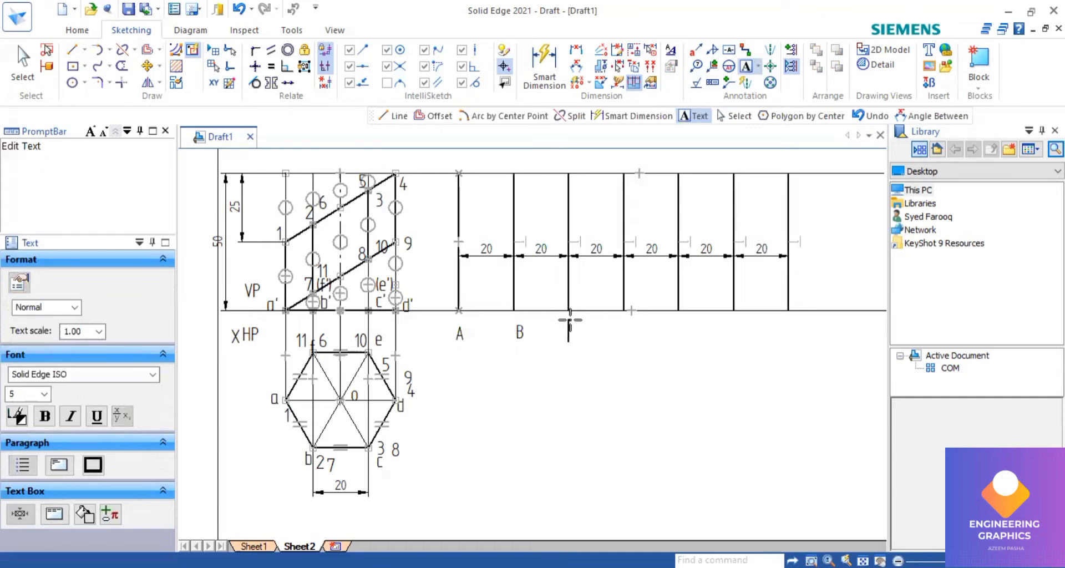
{"action": "type", "text": "C"}
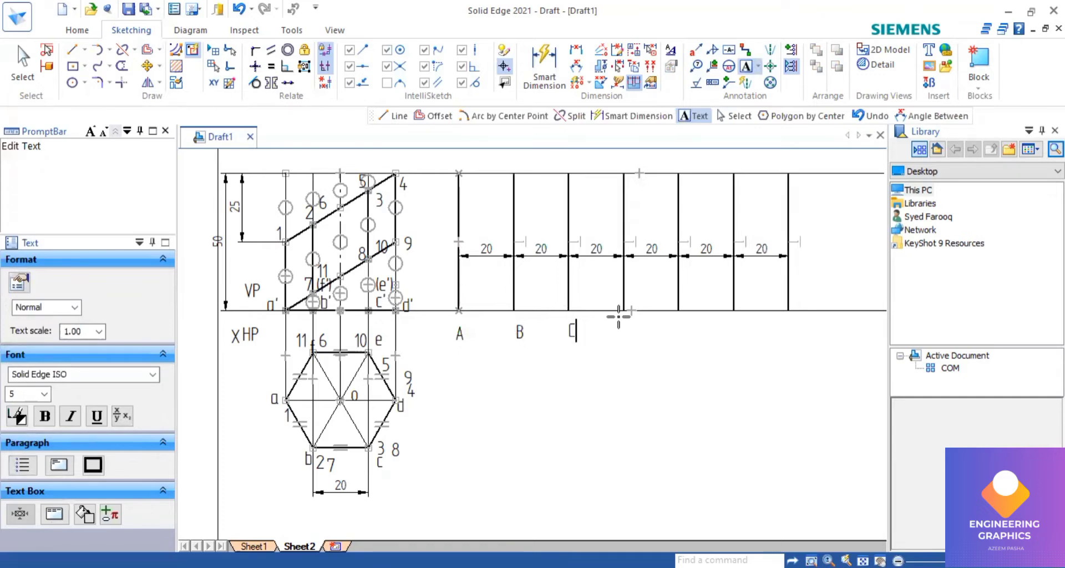
{"action": "left_click", "coordinate": [621, 316]}
{"action": "type", "text": "D"}
{"action": "left_click", "coordinate": [678, 324]}
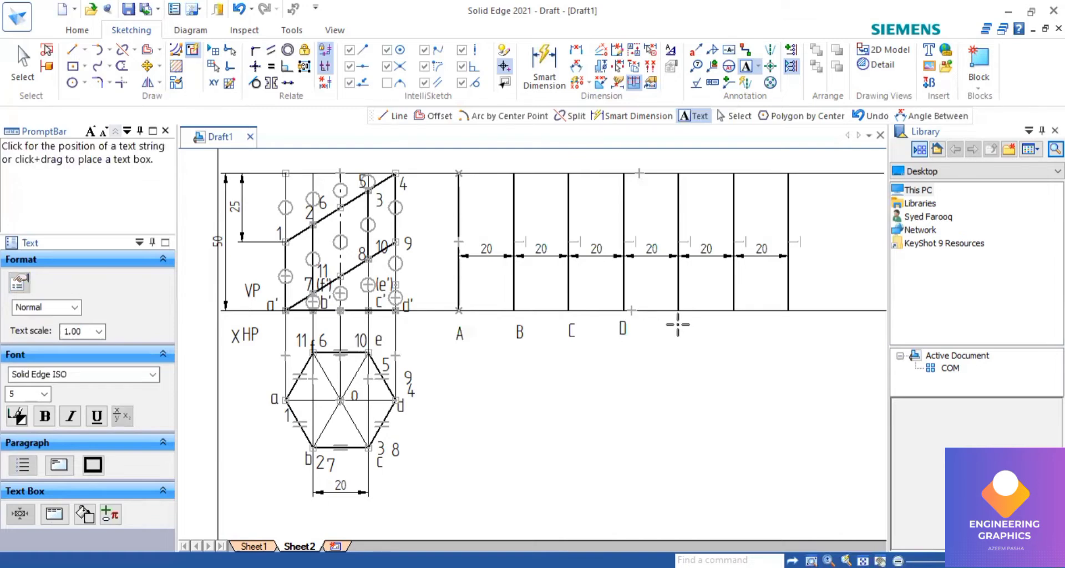
{"action": "left_click", "coordinate": [678, 324]}
{"action": "type", "text": "E"}
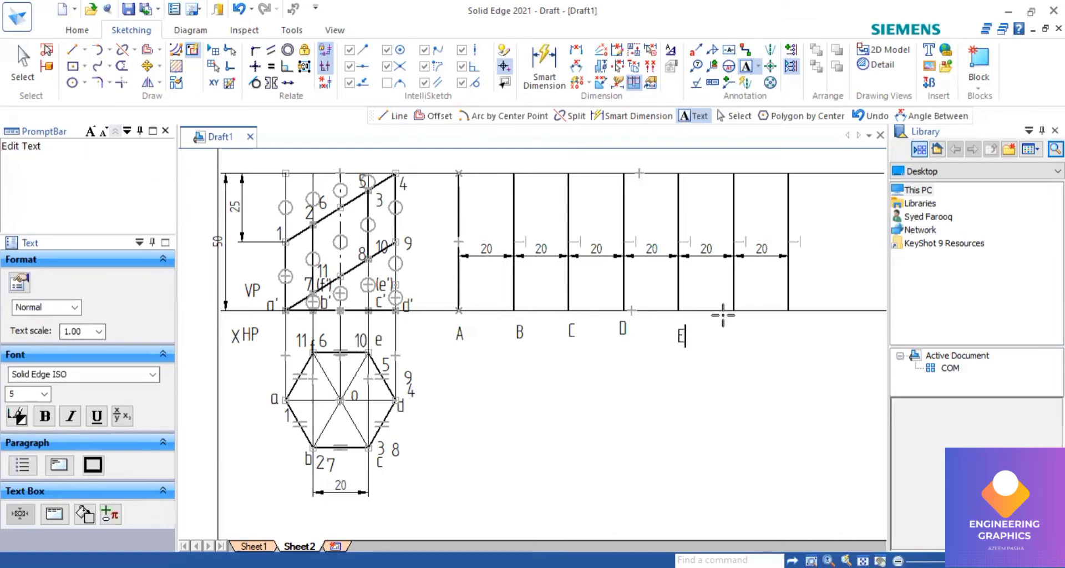
{"action": "left_click", "coordinate": [729, 315]}
{"action": "type", "text": "F"}
{"action": "left_click", "coordinate": [785, 323]}
{"action": "type", "text": "A"}
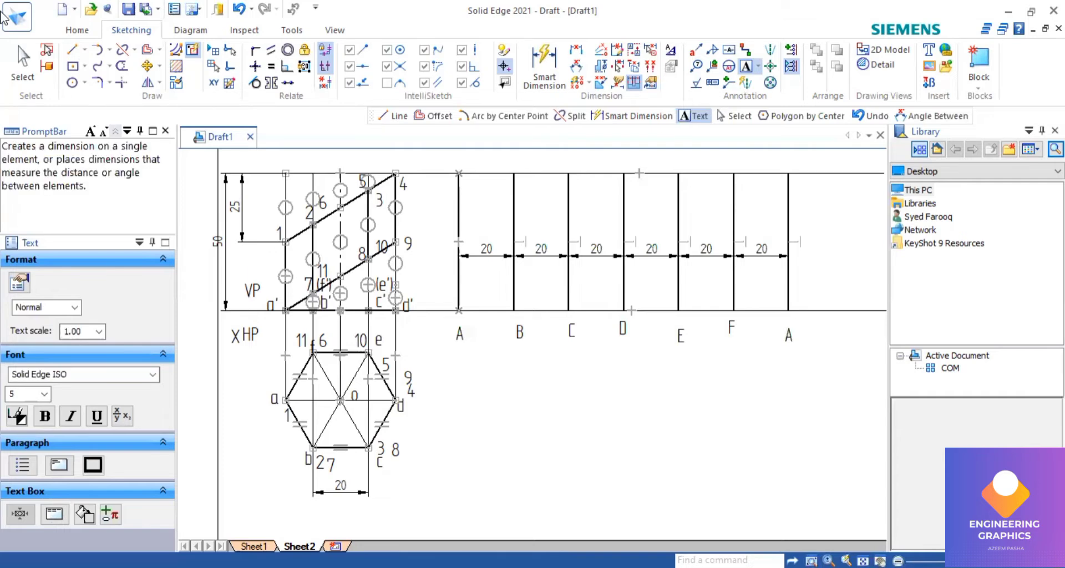
Step: Project a horizontal line from point 1 of the front view to the first line A and on to the last line A
{"action": "left_click", "coordinate": [72, 50]}
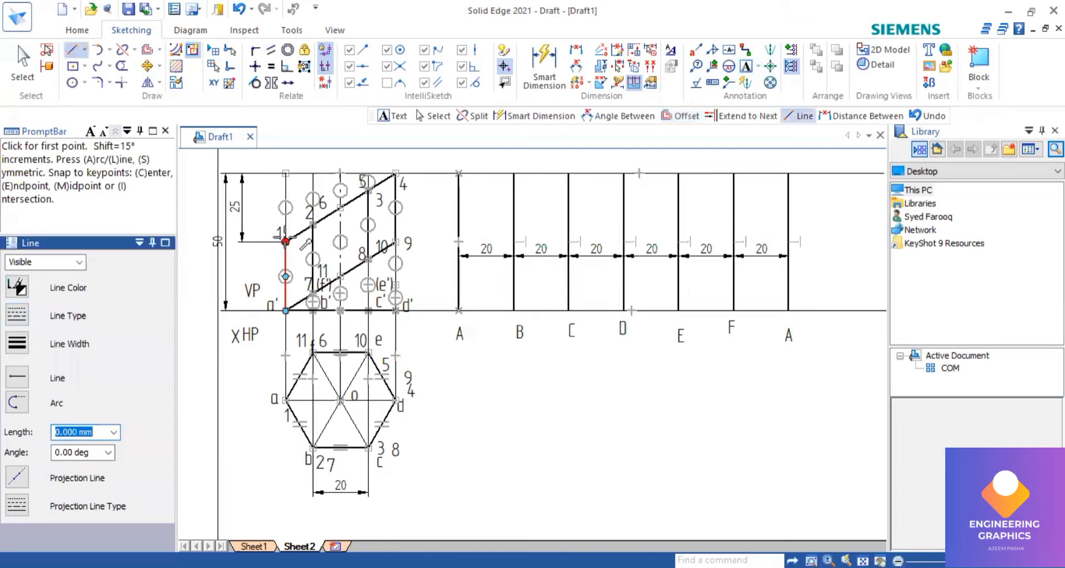
{"action": "left_click", "coordinate": [285, 242]}
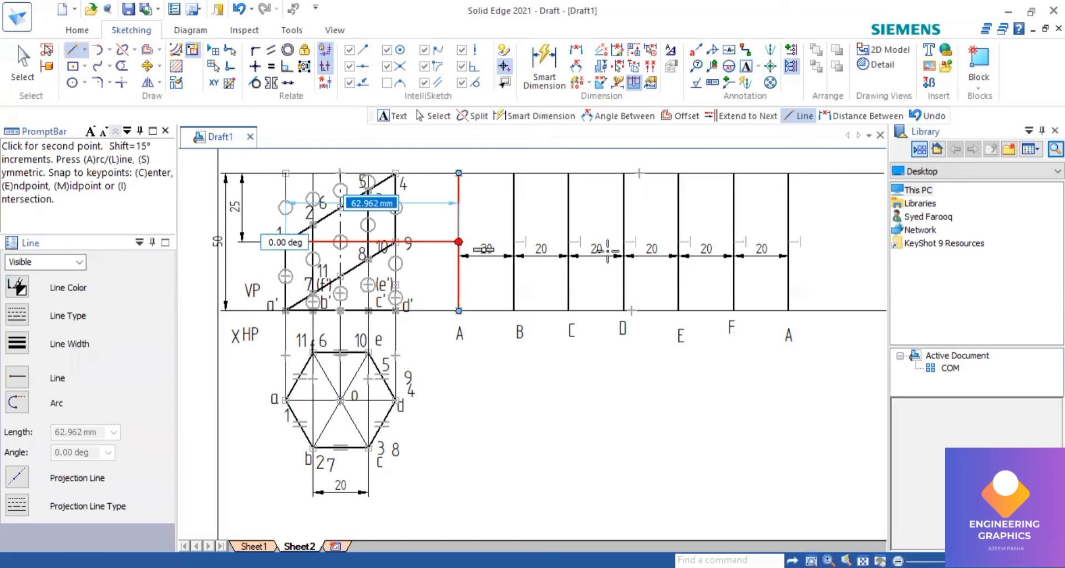
{"action": "left_click", "coordinate": [458, 242]}
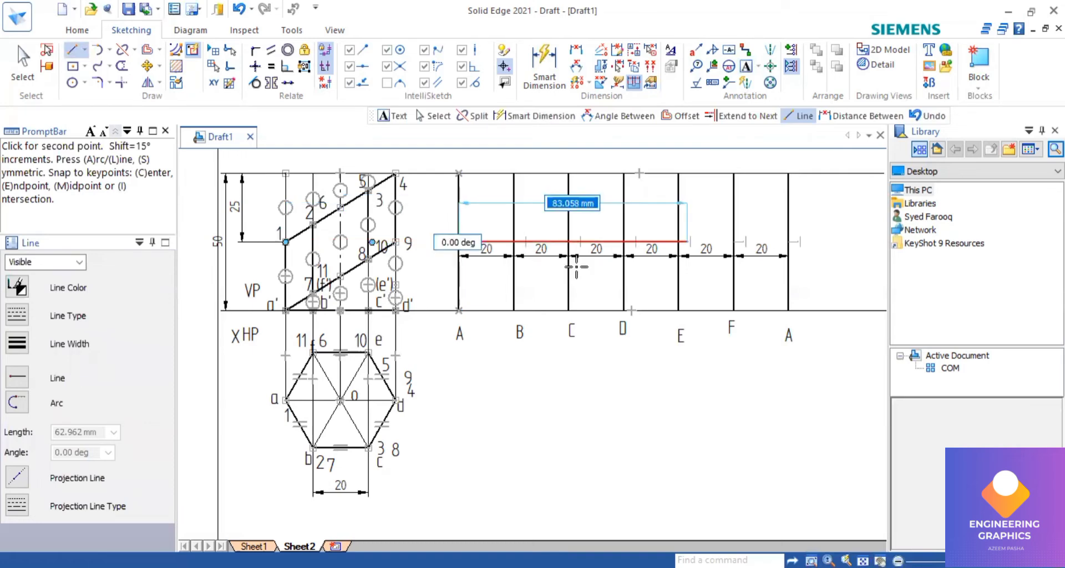
{"action": "left_click", "coordinate": [793, 242]}
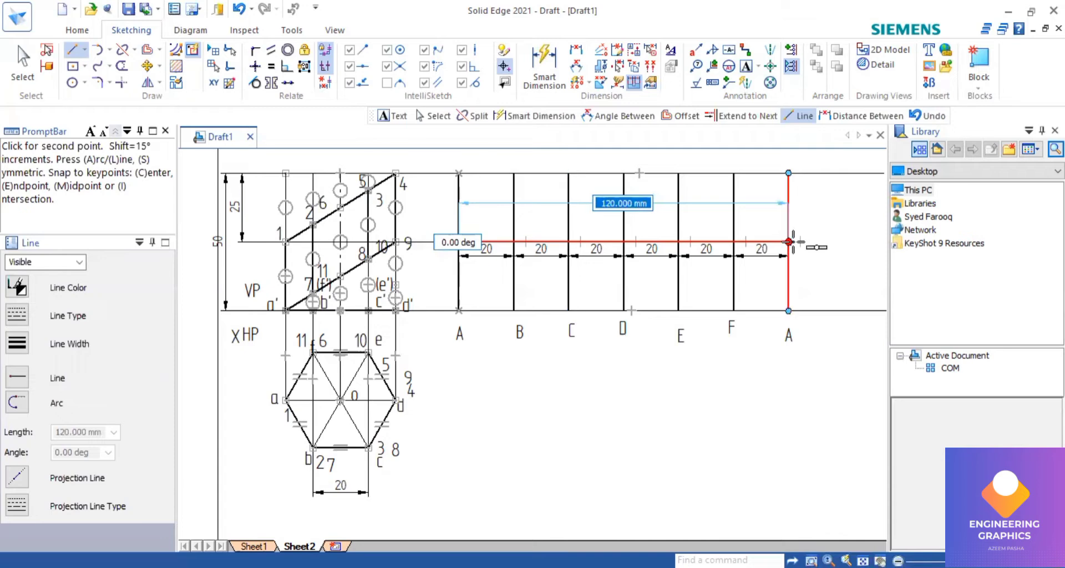
{"action": "key", "text": "Escape"}
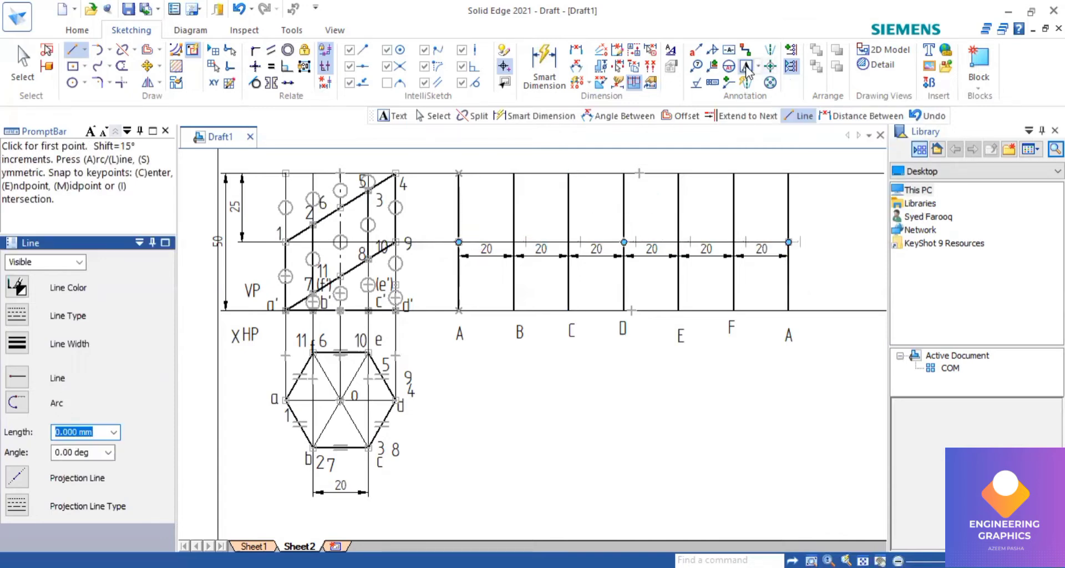
Step: Label the projection line 1 beside the first line A and 2 beside the last line A
{"action": "double_click", "coordinate": [435, 223]}
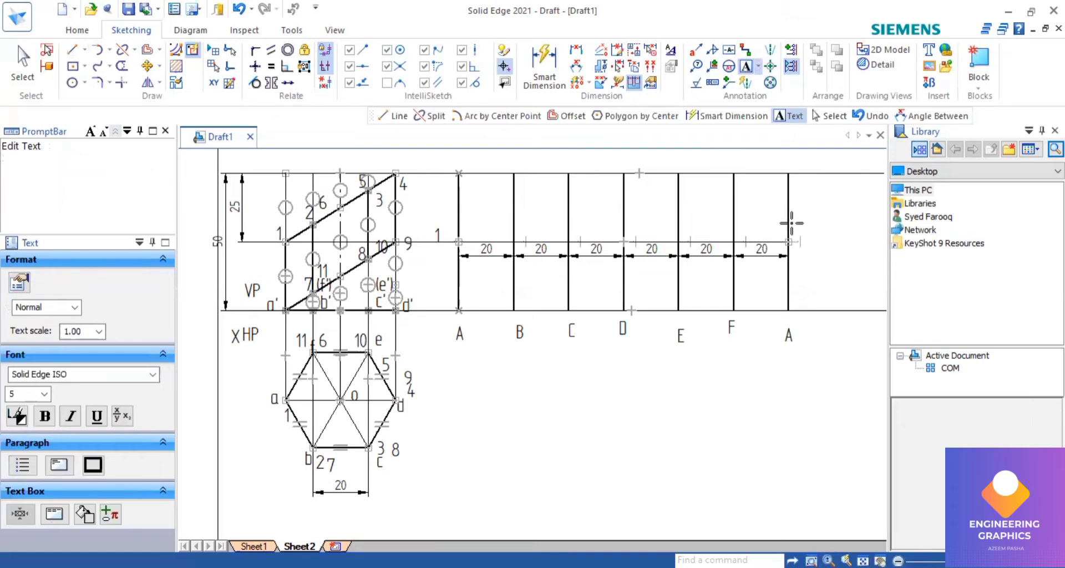
{"action": "left_click", "coordinate": [791, 223]}
{"action": "type", "text": "2"}
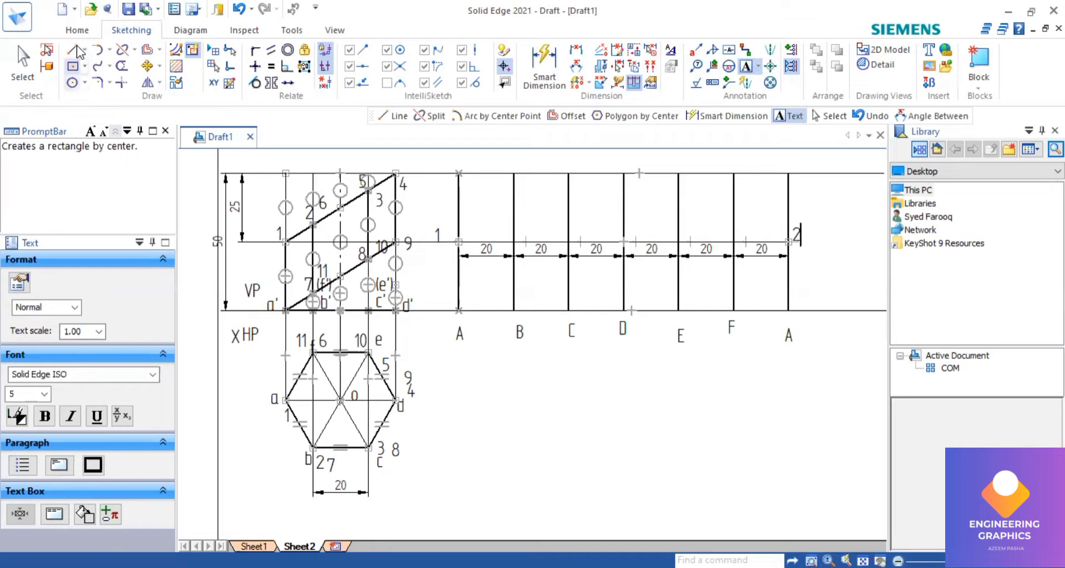
Step: Project a horizontal line from point 2 of the front view to line B and label its end 2
{"action": "type", "text": "l"}
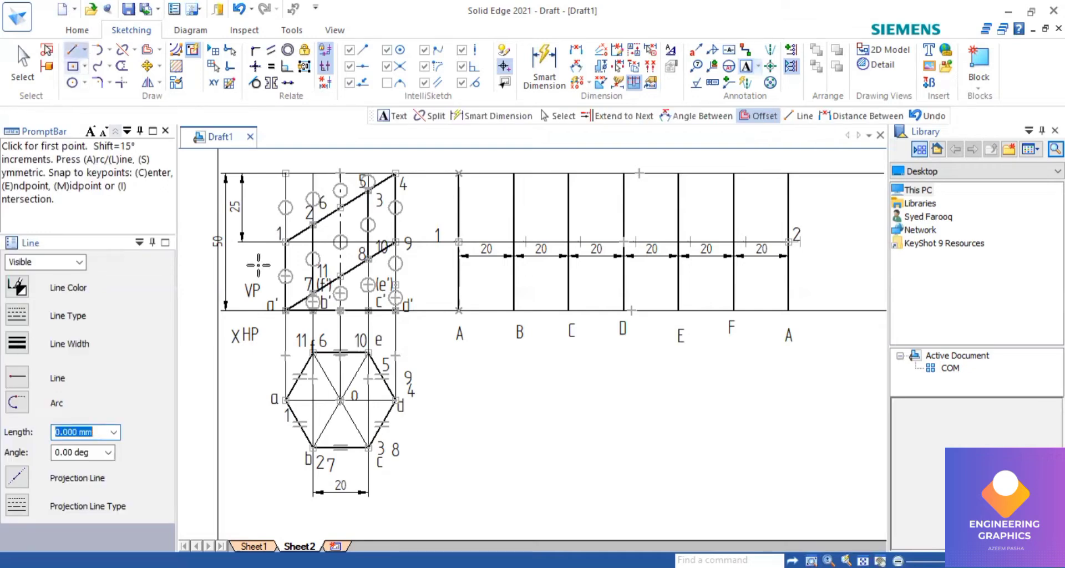
{"action": "left_click", "coordinate": [313, 224]}
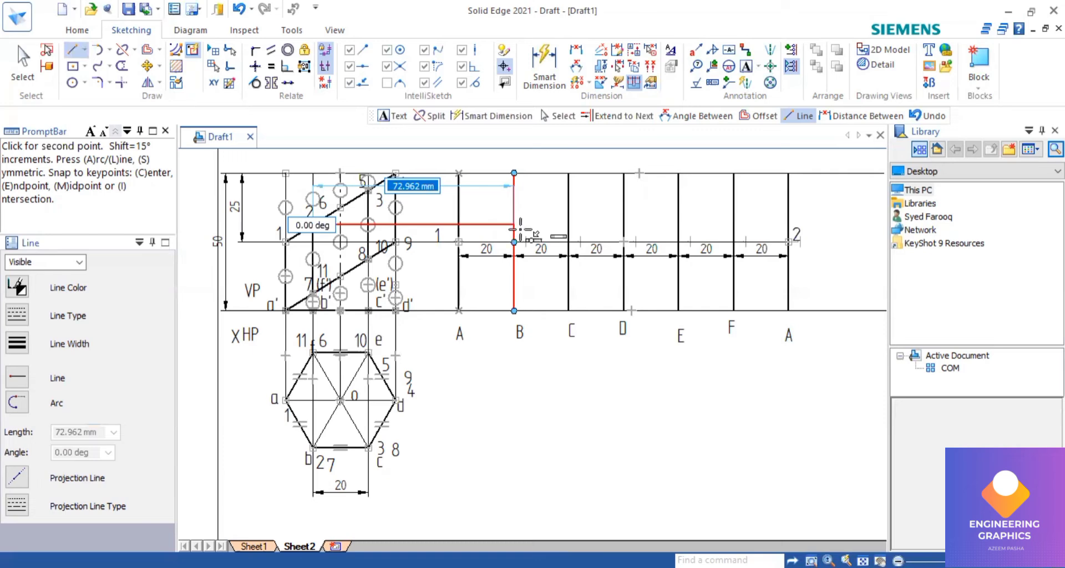
{"action": "left_click", "coordinate": [514, 225]}
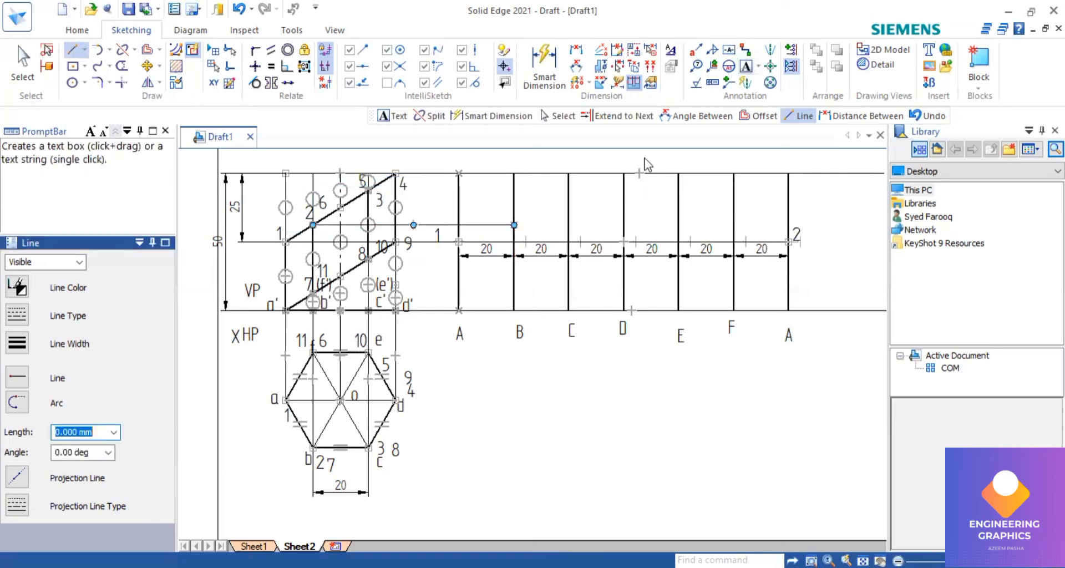
{"action": "left_click", "coordinate": [520, 223]}
{"action": "type", "text": "2"}
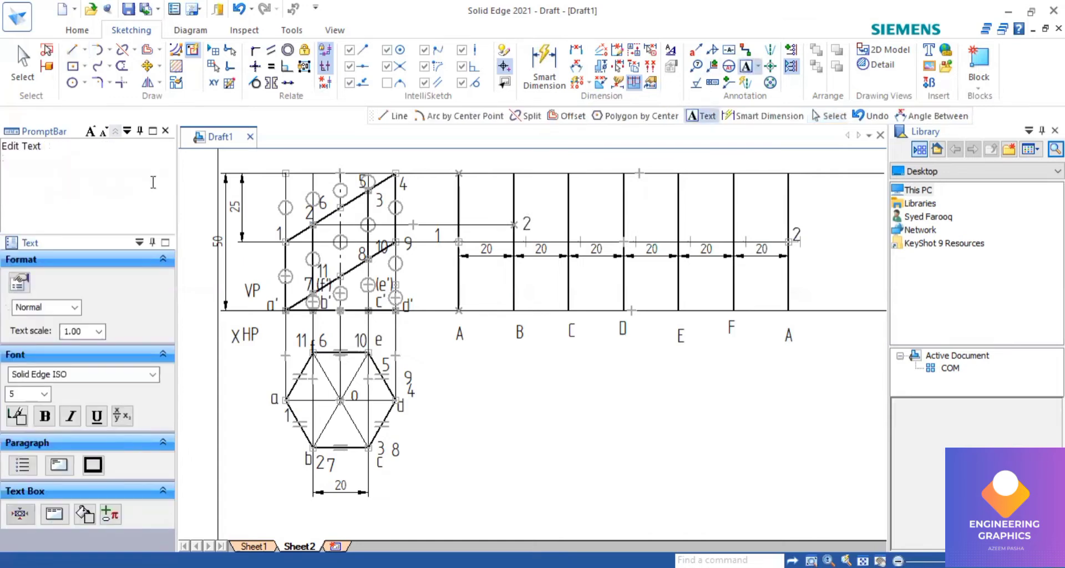
Step: Project a horizontal line from point 3 of the front view to line C and label its end 3
{"action": "left_click", "coordinate": [75, 49]}
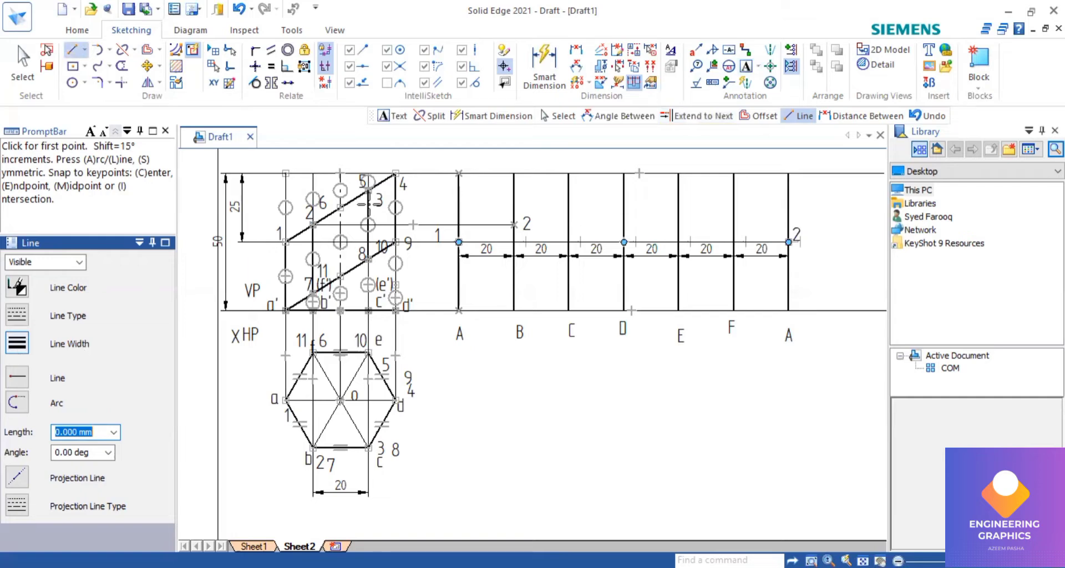
{"action": "left_click", "coordinate": [391, 212]}
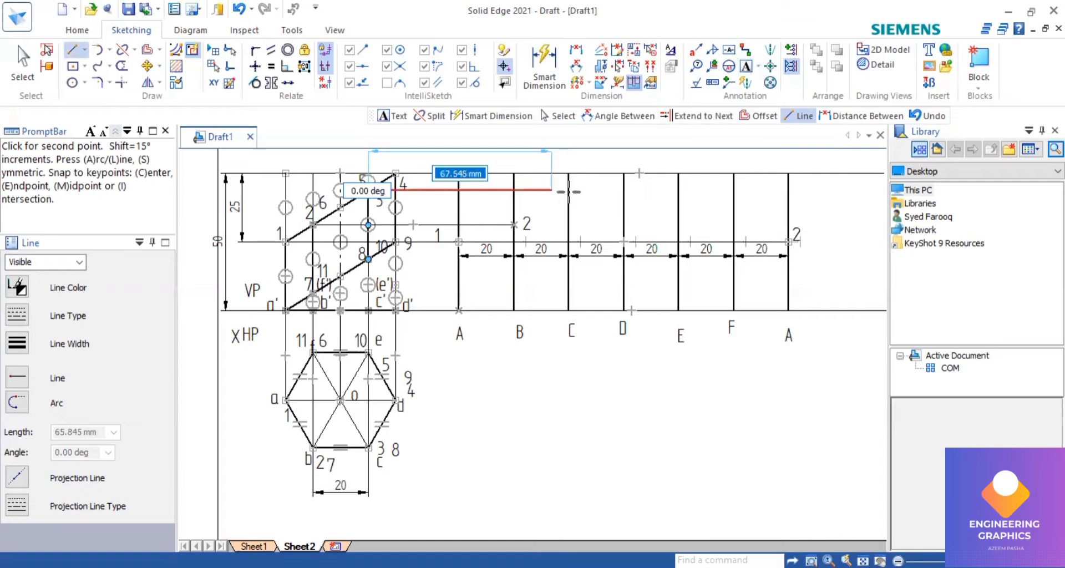
{"action": "left_click", "coordinate": [569, 190]}
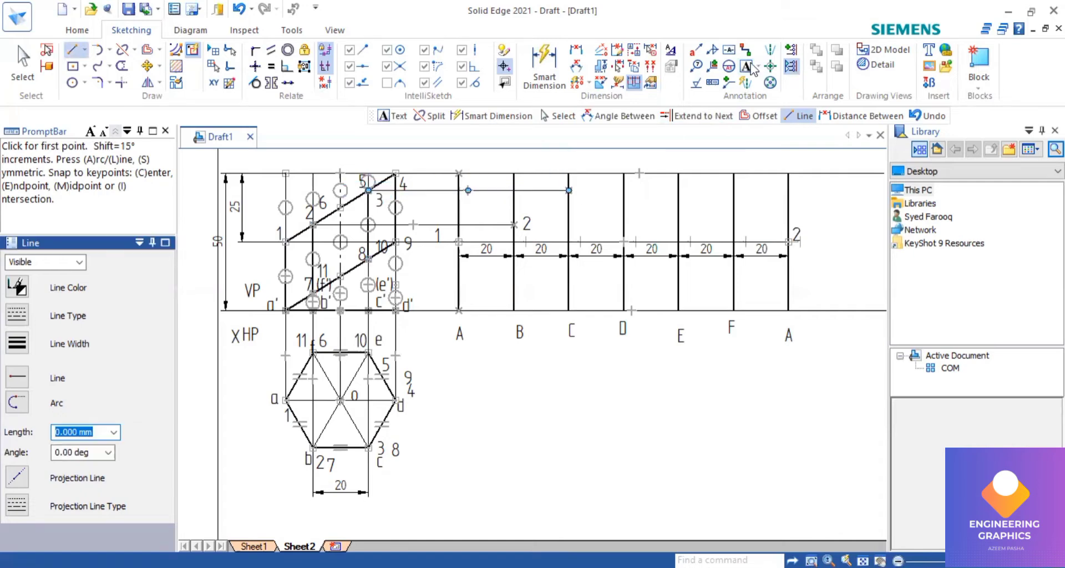
{"action": "left_click", "coordinate": [581, 188]}
{"action": "type", "text": "3"}
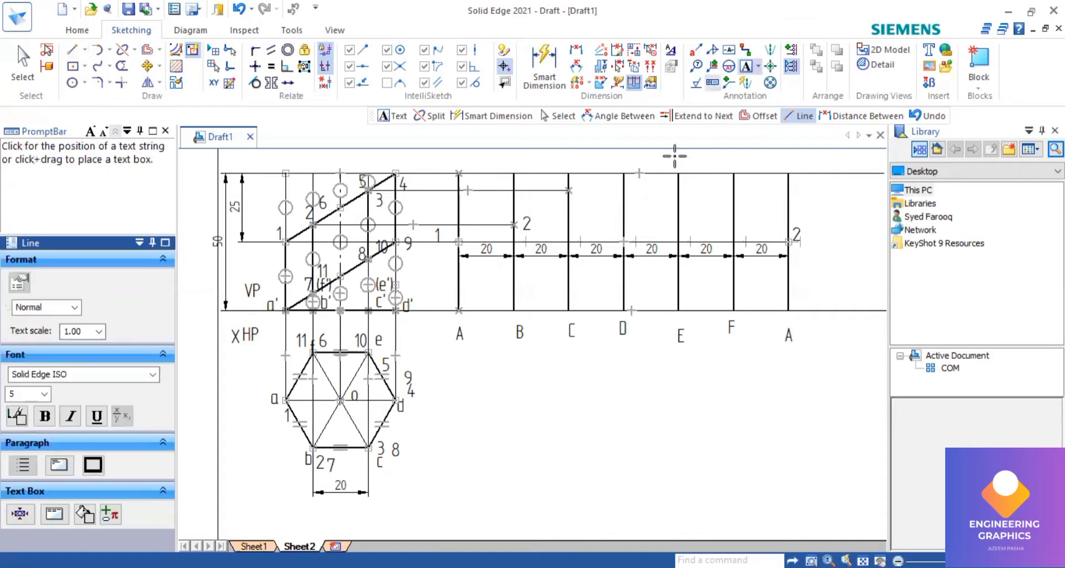
Step: Label the upper end of the development's line D as 4
{"action": "left_click", "coordinate": [624, 152]}
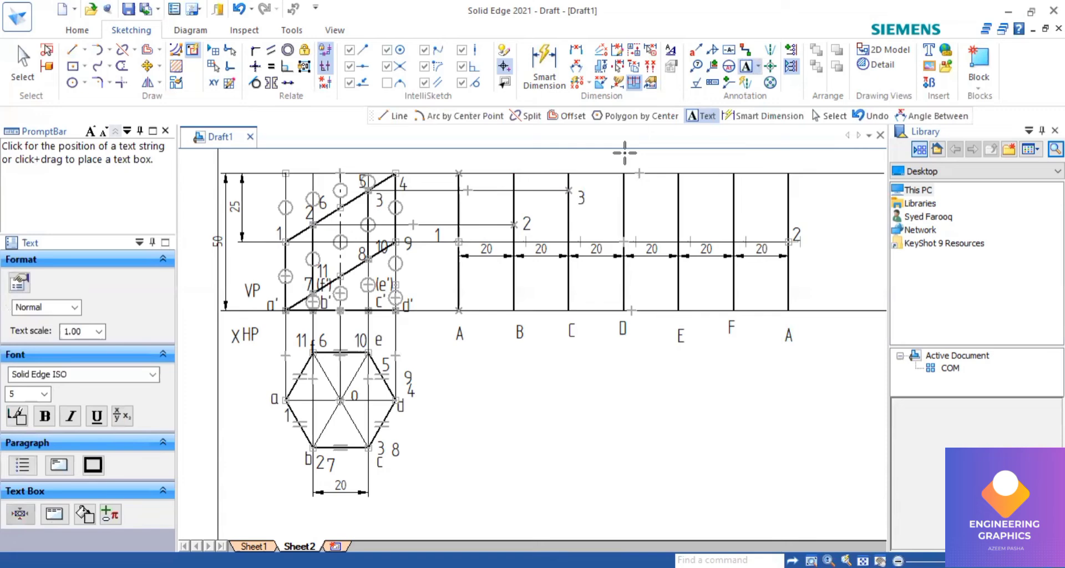
{"action": "left_click", "coordinate": [624, 153]}
{"action": "type", "text": "4"}
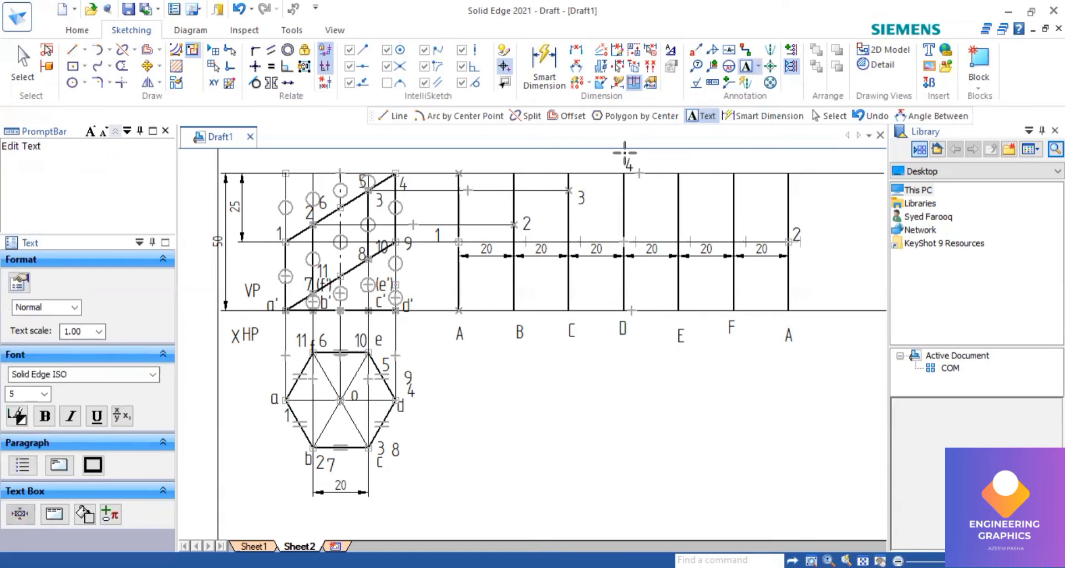
Step: Extend the horizontal projection of point 3 from line C to line E, and that of point 2 from line B to line F
{"action": "left_click", "coordinate": [73, 49]}
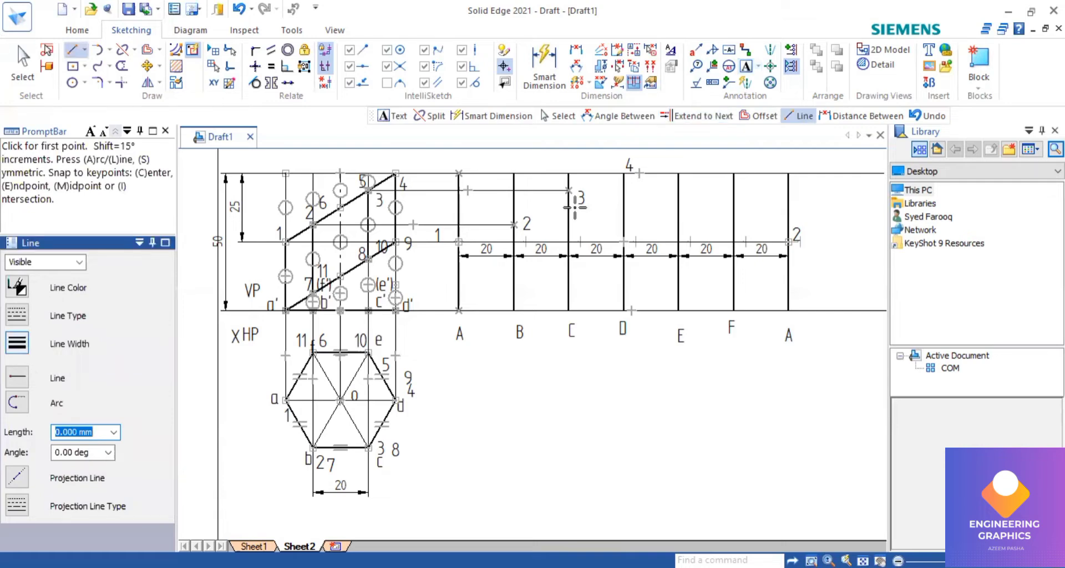
{"action": "left_click", "coordinate": [568, 190]}
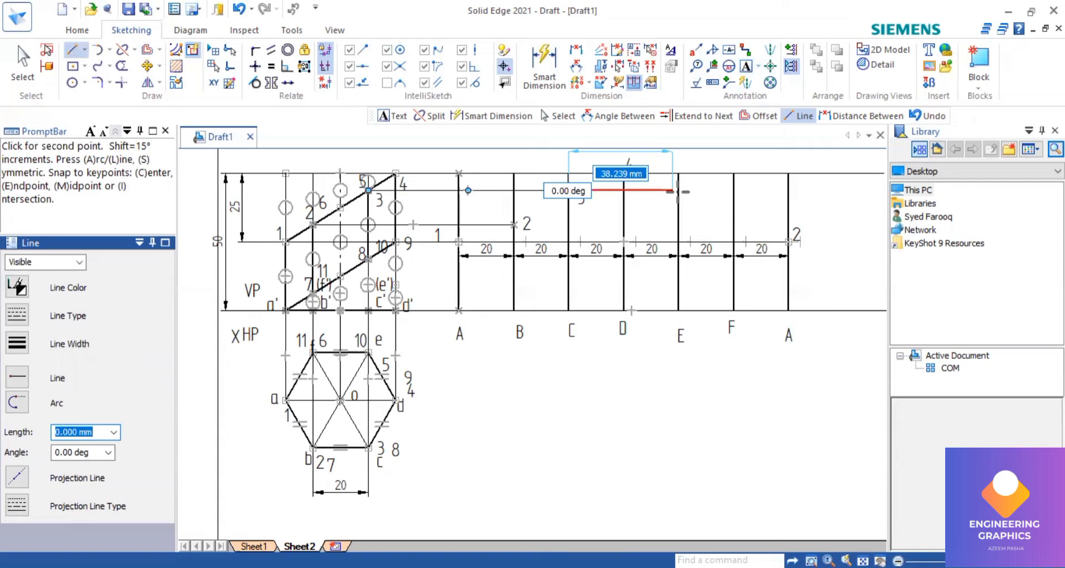
{"action": "left_click", "coordinate": [678, 190]}
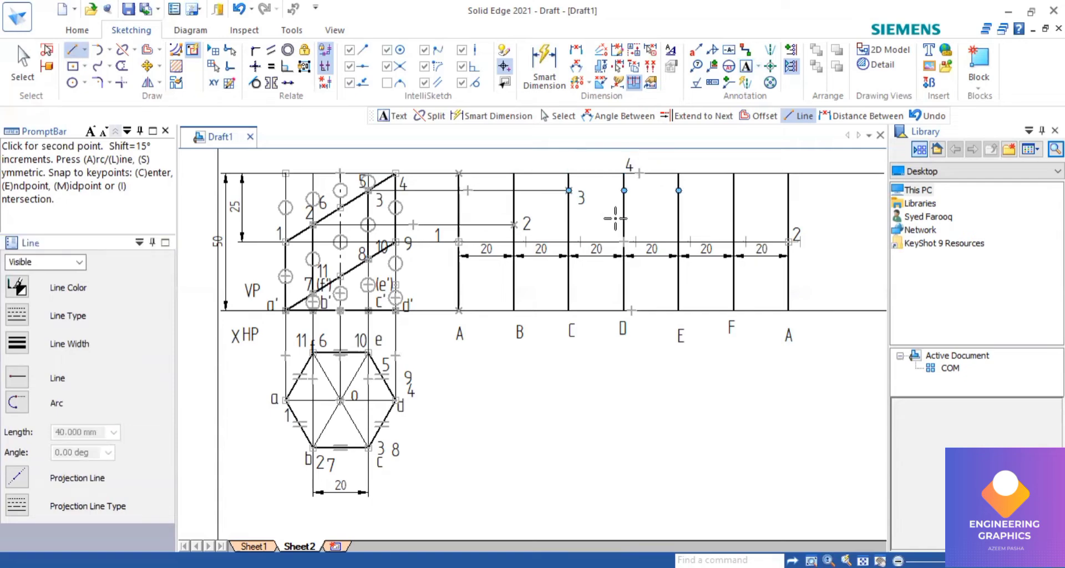
{"action": "left_click", "coordinate": [514, 224]}
{"action": "left_click", "coordinate": [314, 225]}
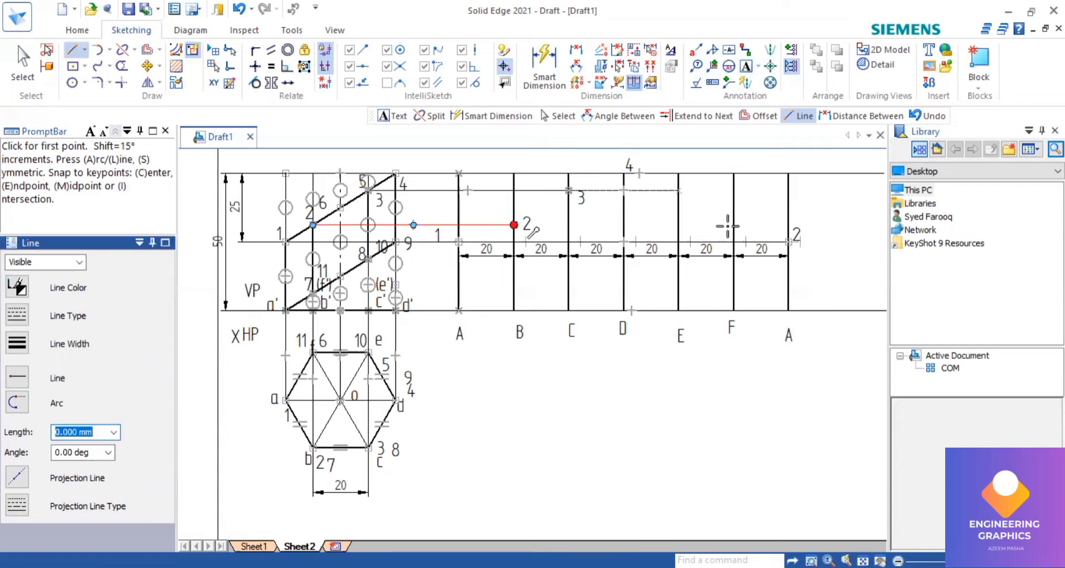
{"action": "left_click", "coordinate": [788, 190]}
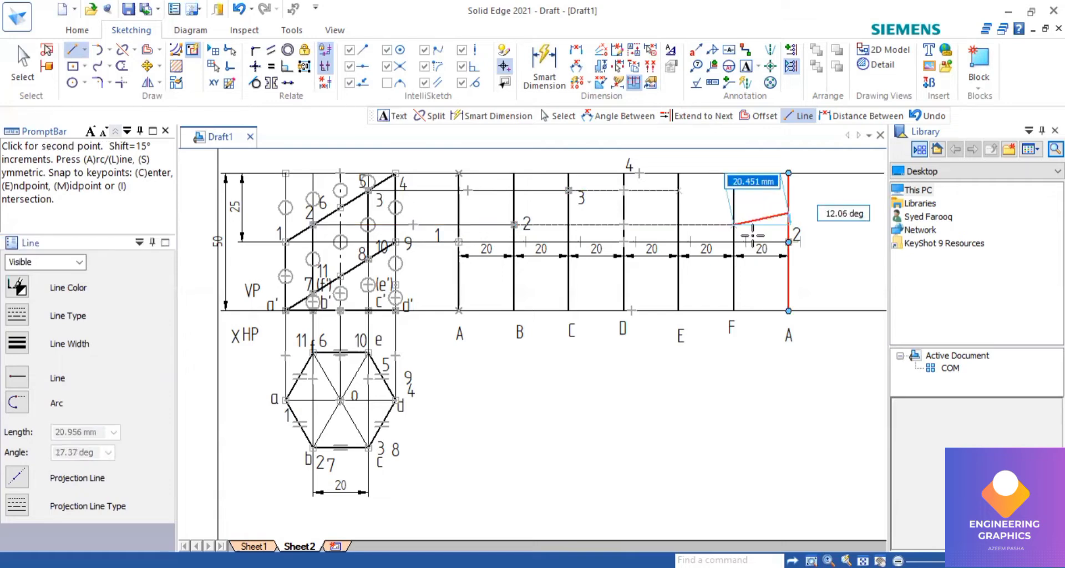
{"action": "key", "text": "Escape"}
Step: Delete the label 2 beside the development's last line A
{"action": "left_click", "coordinate": [22, 61]}
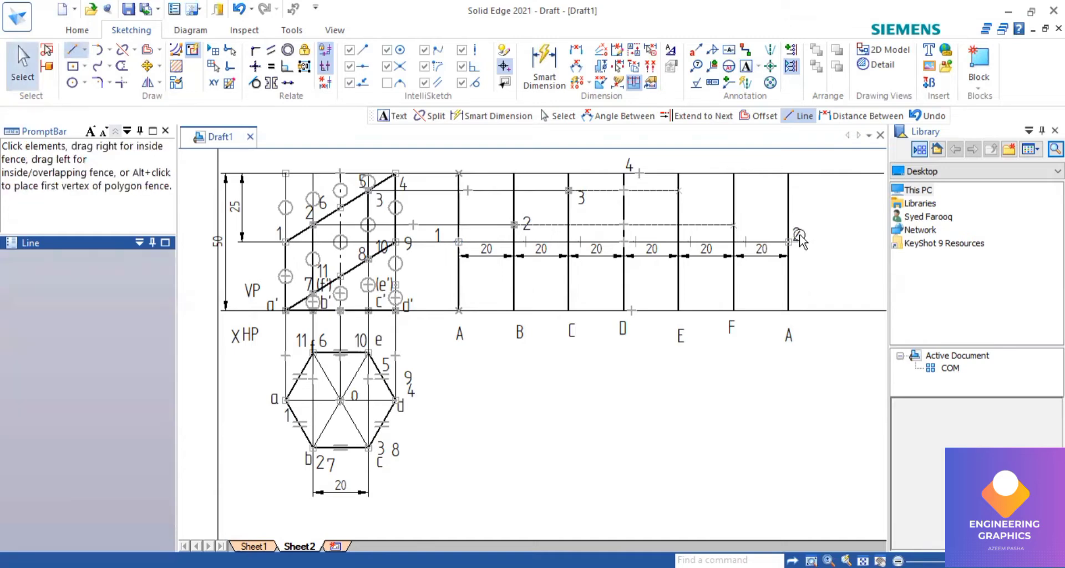
{"action": "left_click", "coordinate": [811, 230]}
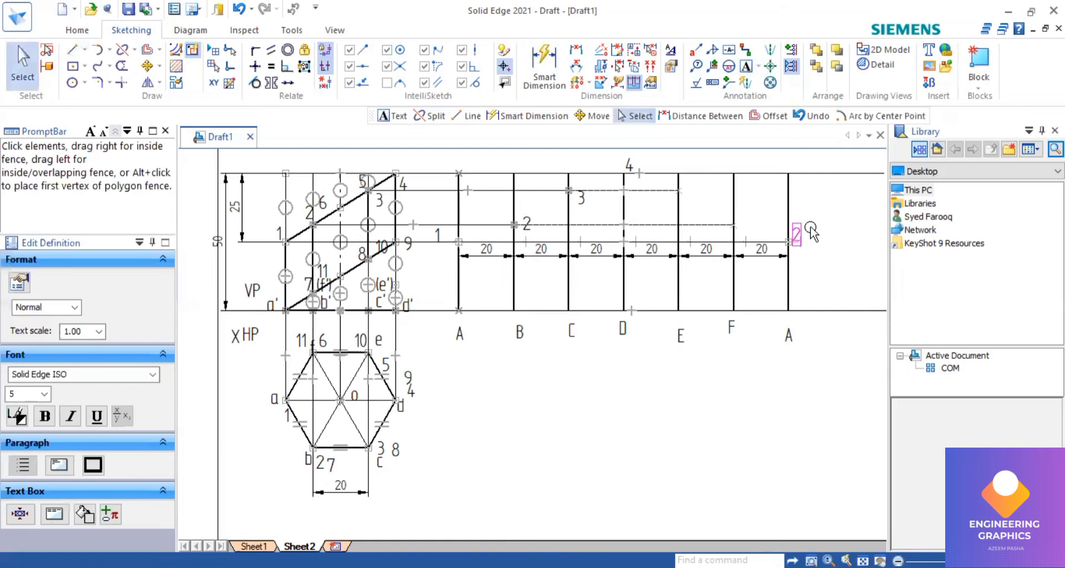
{"action": "key", "text": "Delete"}
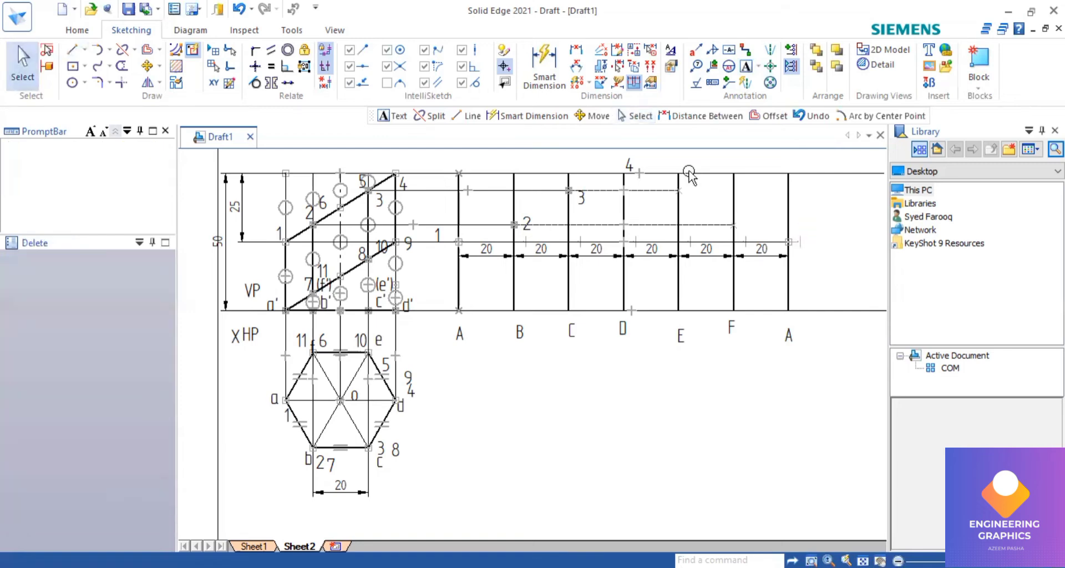
Step: Label the end of the upper projection at line E as 5 and the end of the lower one at line F as 6
{"action": "left_click", "coordinate": [746, 66]}
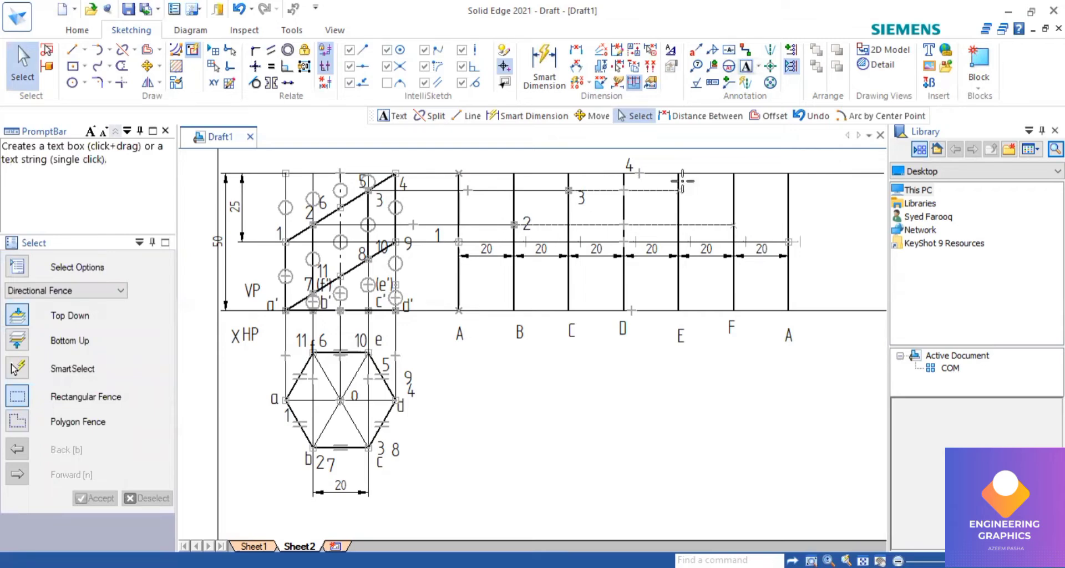
{"action": "left_click", "coordinate": [682, 181]}
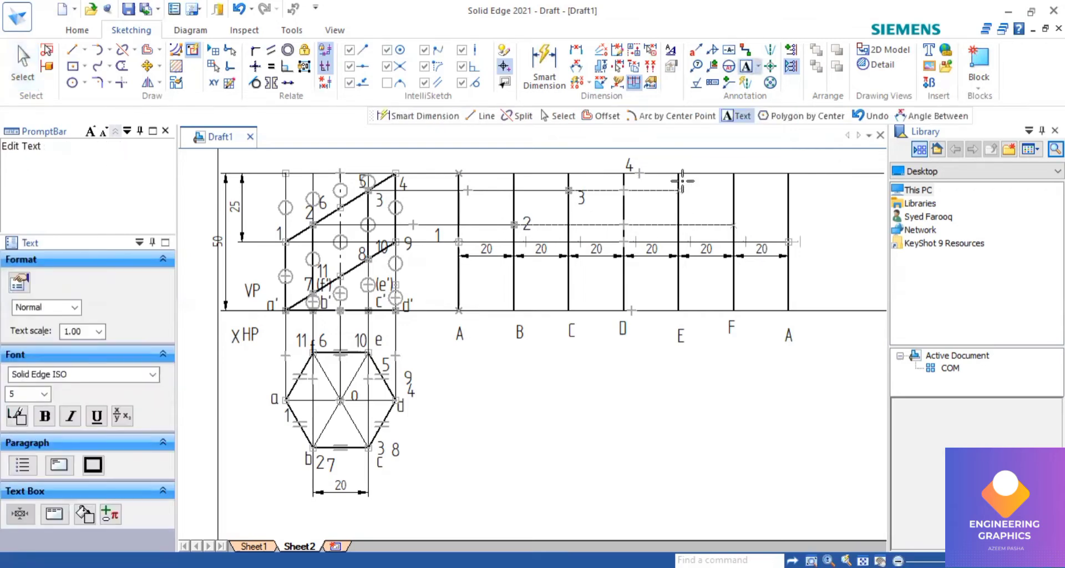
{"action": "type", "text": "5"}
{"action": "left_click", "coordinate": [746, 213]}
{"action": "type", "text": "6"}
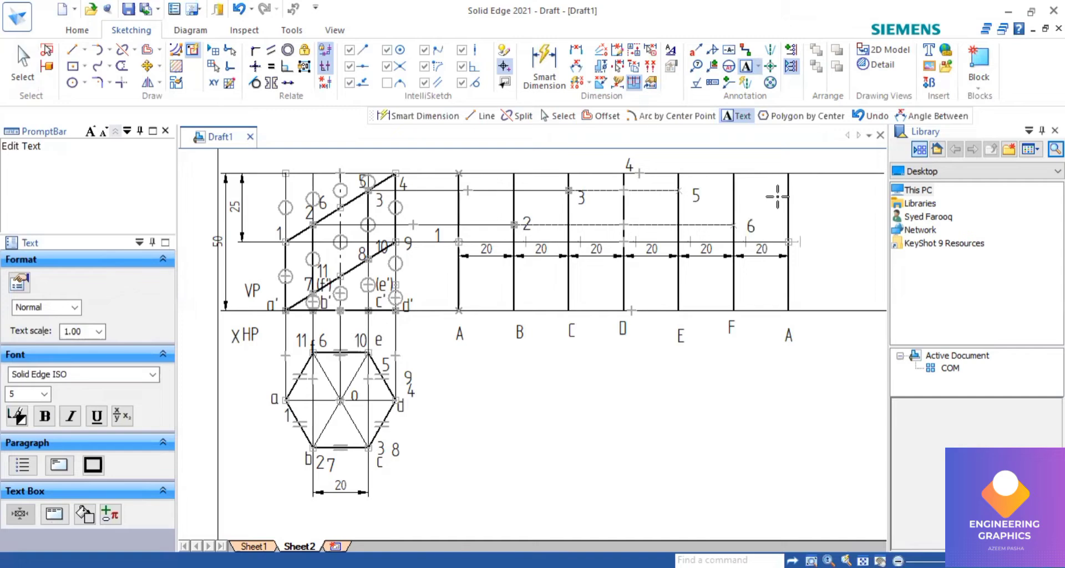
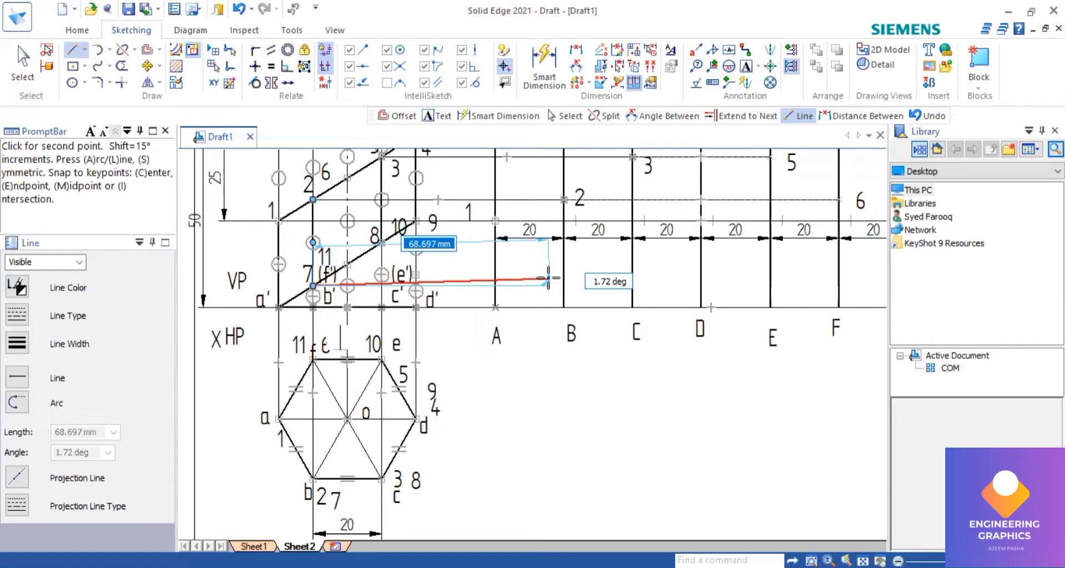
{"action": "scroll", "coordinate": [548, 277], "scroll_direction": "down", "scroll_amount": 1}
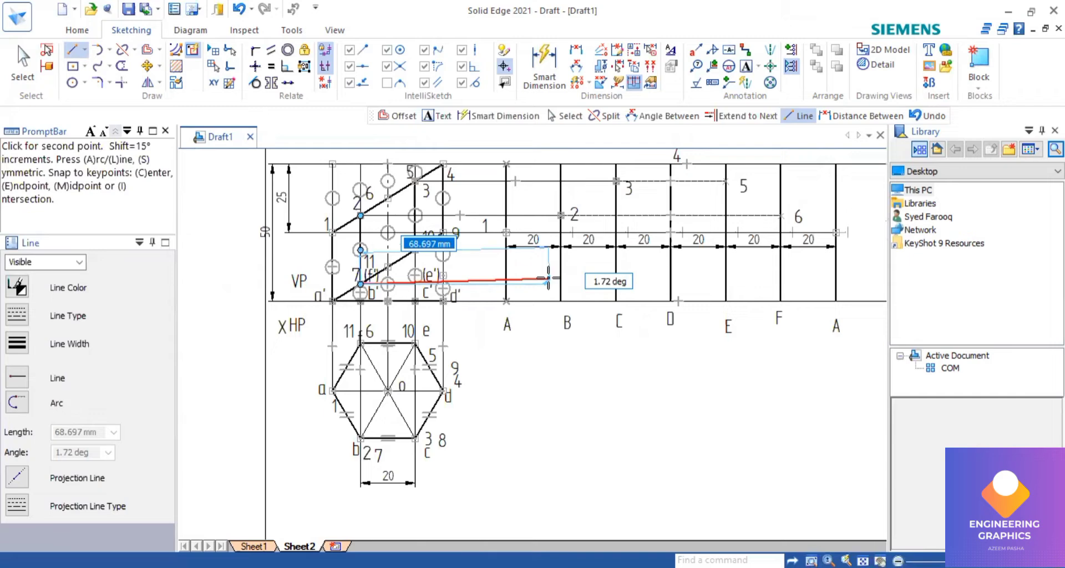
{"action": "key", "text": "Escape"}
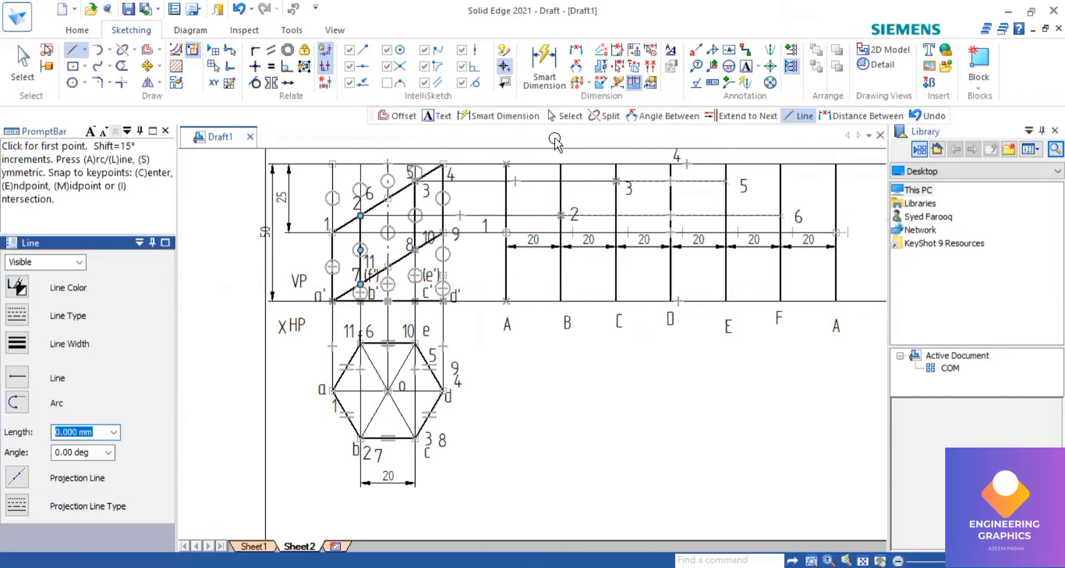
{"action": "key", "text": "Escape"}
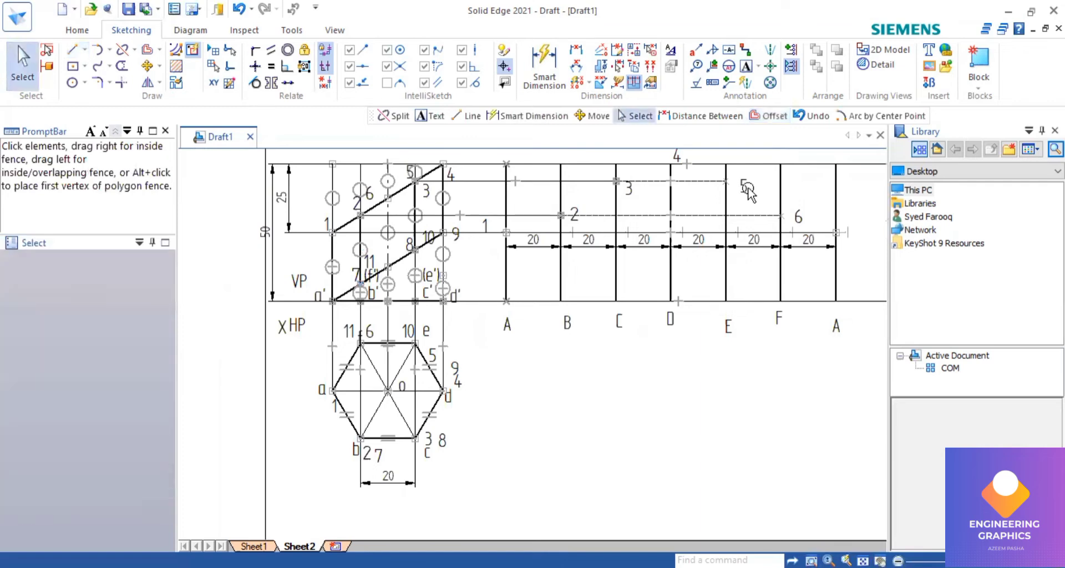
Step: Switch to the PDF to check the numbered development in the Problem 15 solution, and return to the Solid Edge draft
{"action": "left_click", "coordinate": [746, 187]}
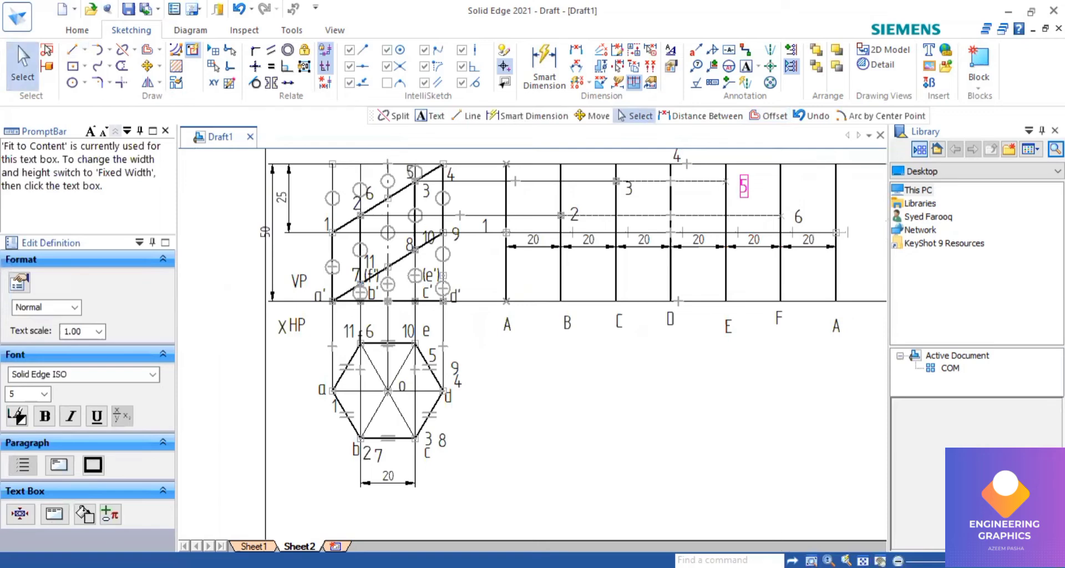
{"action": "key", "text": "alt+Tab"}
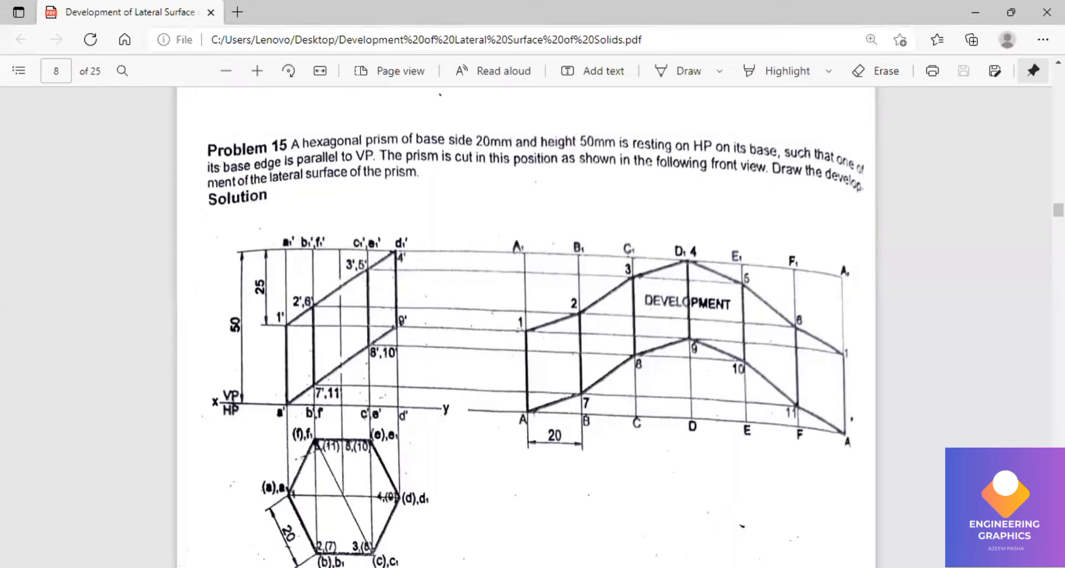
{"action": "key", "text": "alt+Tab"}
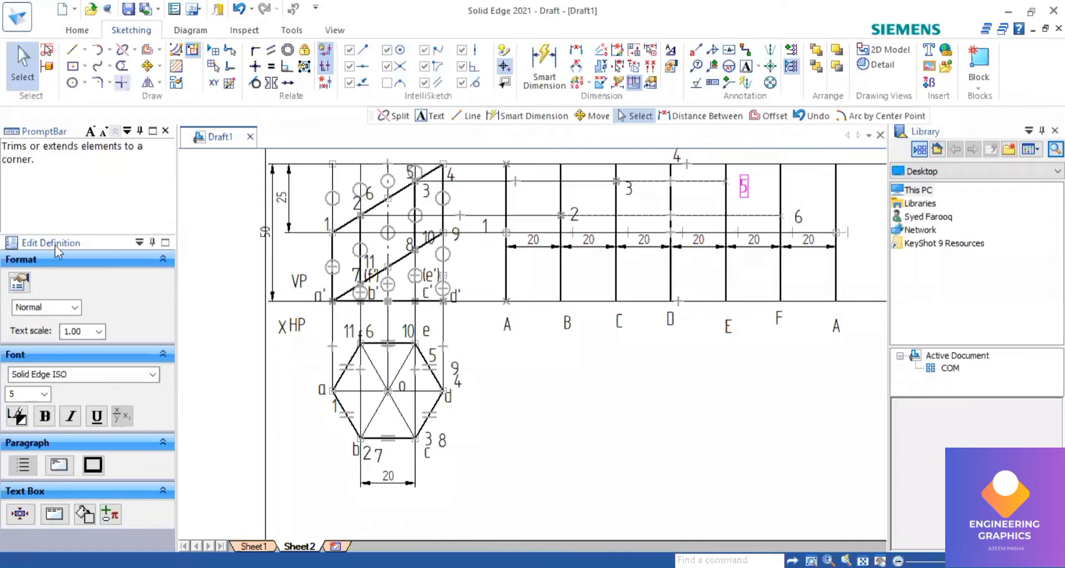
Step: Project a horizontal line from point 7 of the front view to line B and label its end 7
{"action": "key", "text": "l"}
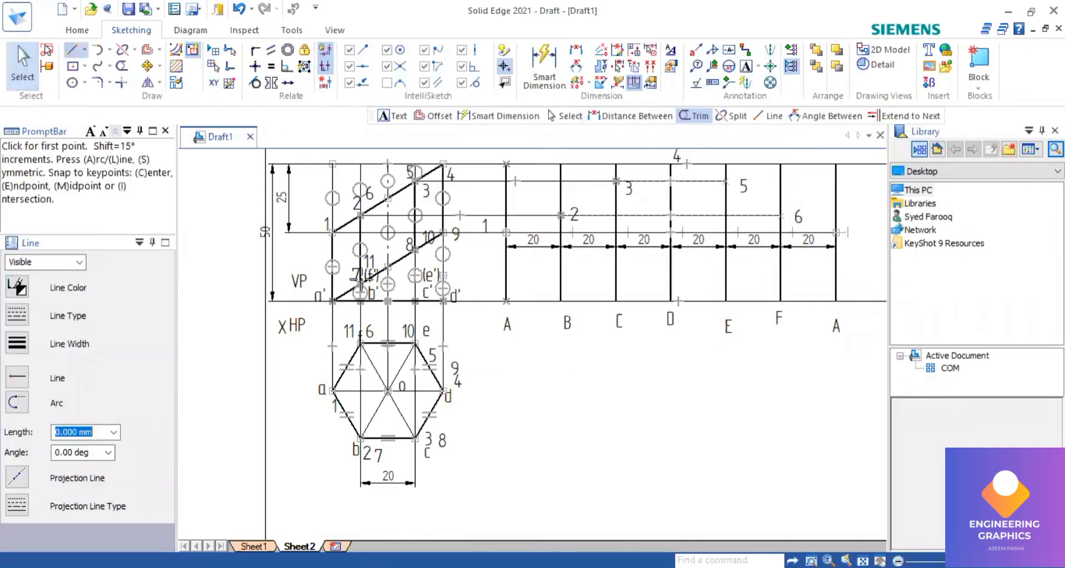
{"action": "left_click", "coordinate": [506, 284]}
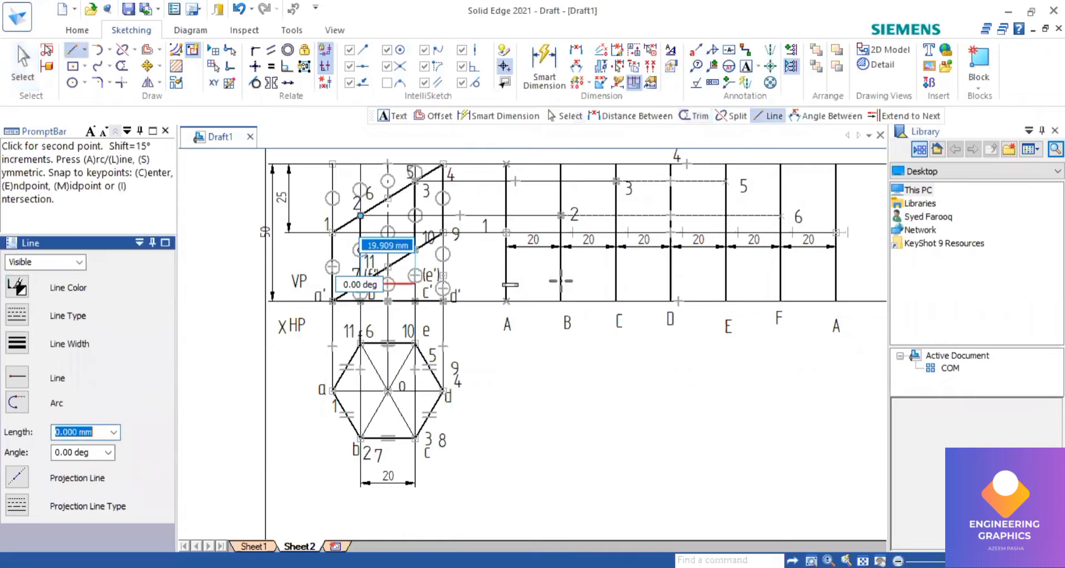
{"action": "left_click", "coordinate": [360, 284]}
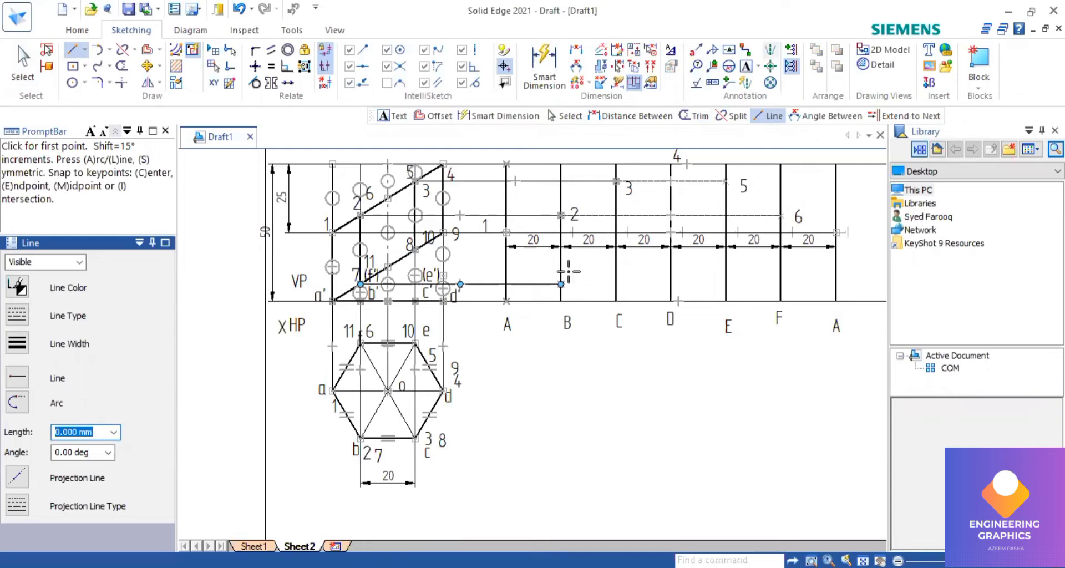
{"action": "double_click", "coordinate": [569, 275]}
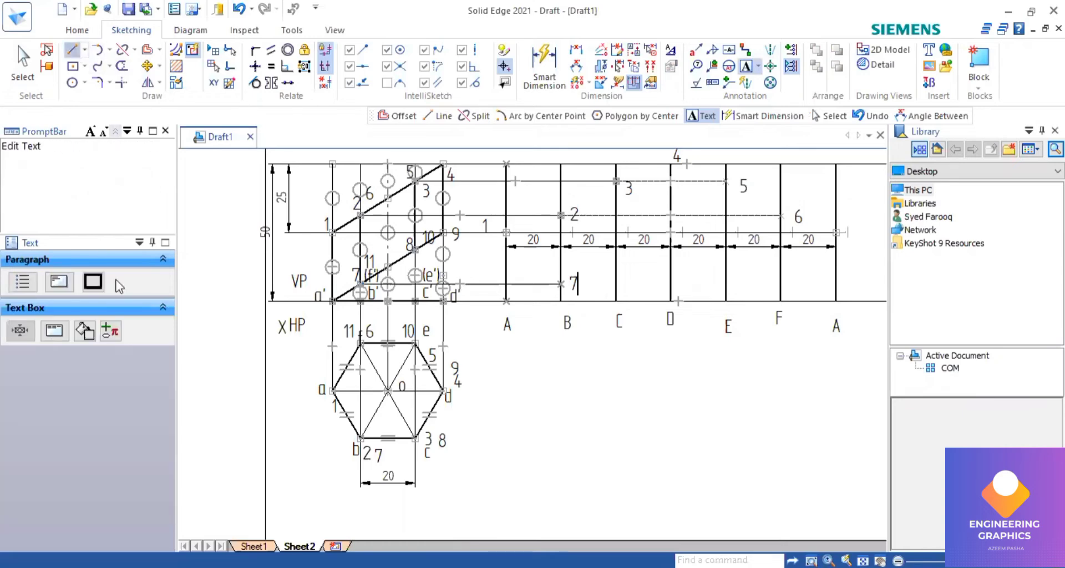
{"action": "key", "text": "Escape"}
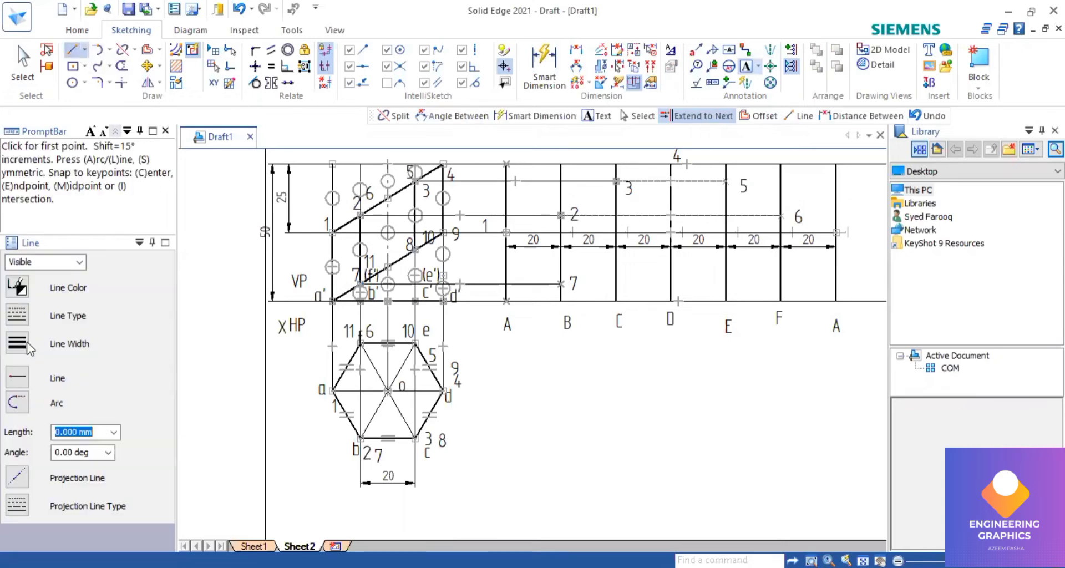
Step: Project a horizontal line of 0.13 mm width from point 8 of the front view to line C and label its end 8
{"action": "left_click", "coordinate": [22, 347]}
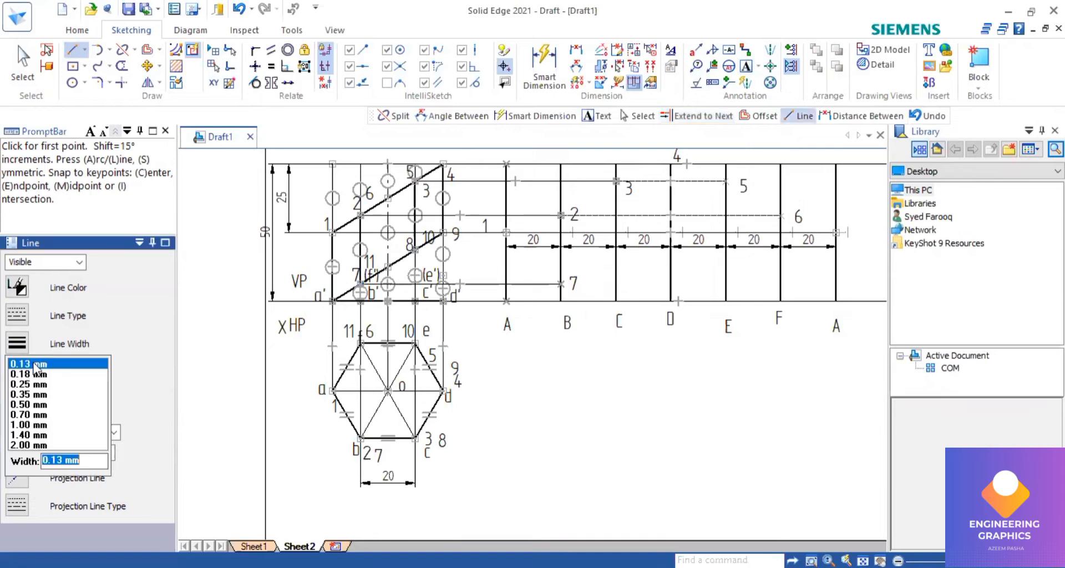
{"action": "left_click", "coordinate": [414, 251]}
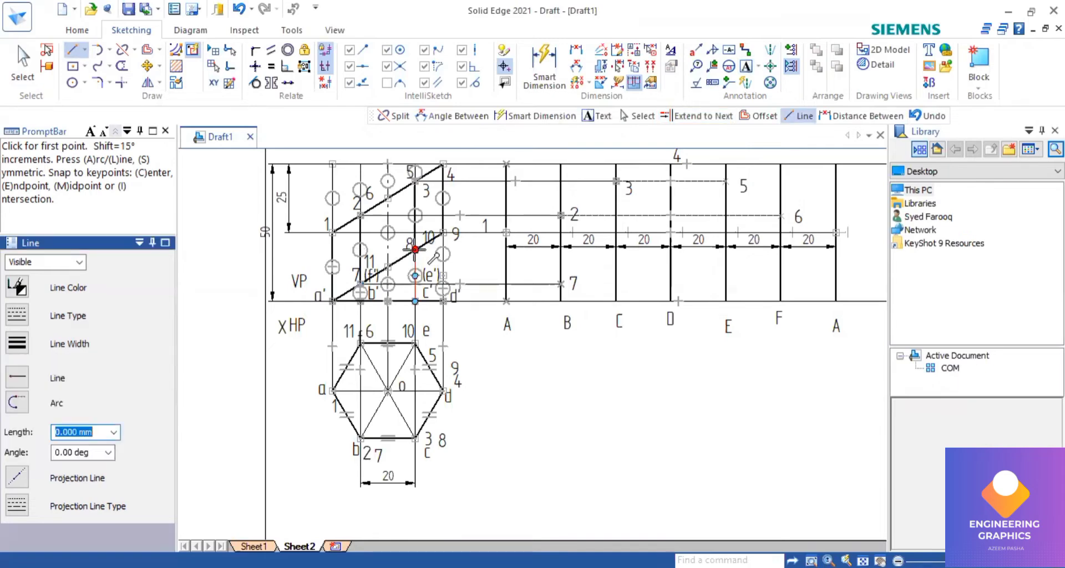
{"action": "left_click", "coordinate": [415, 250]}
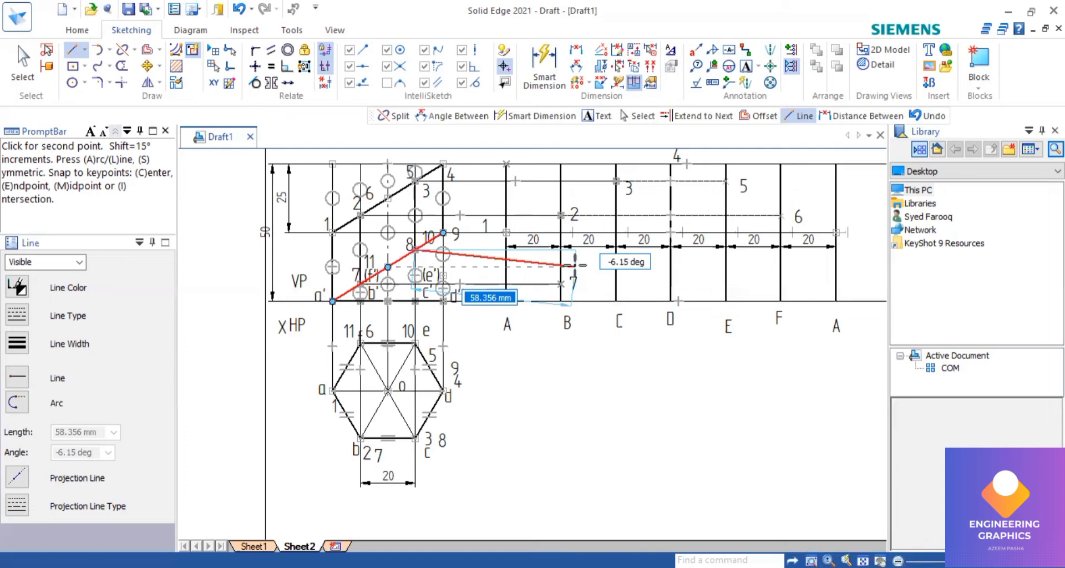
{"action": "left_click", "coordinate": [617, 250]}
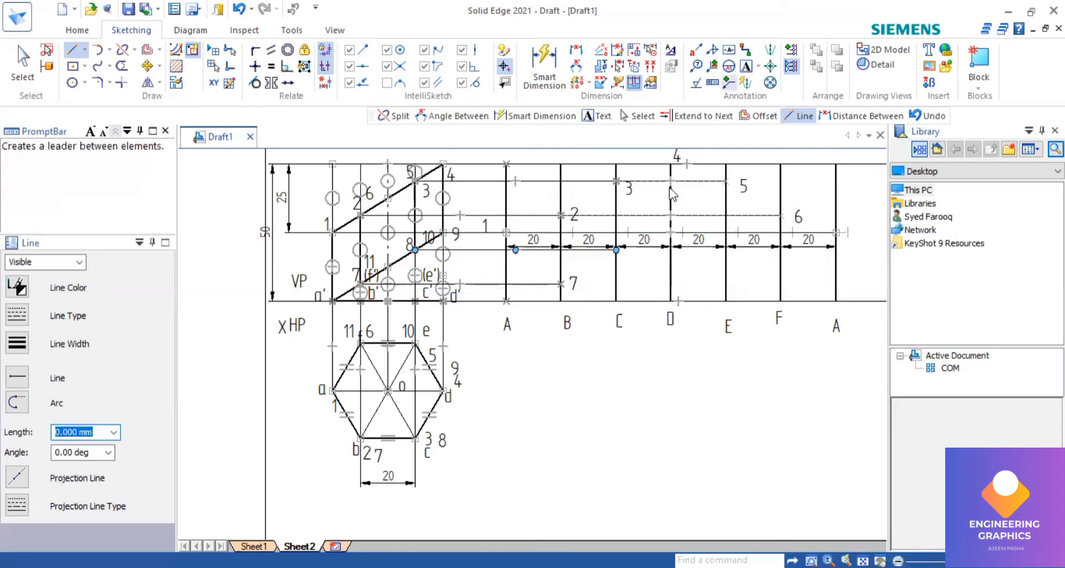
{"action": "left_click", "coordinate": [628, 264]}
{"action": "type", "text": "8"}
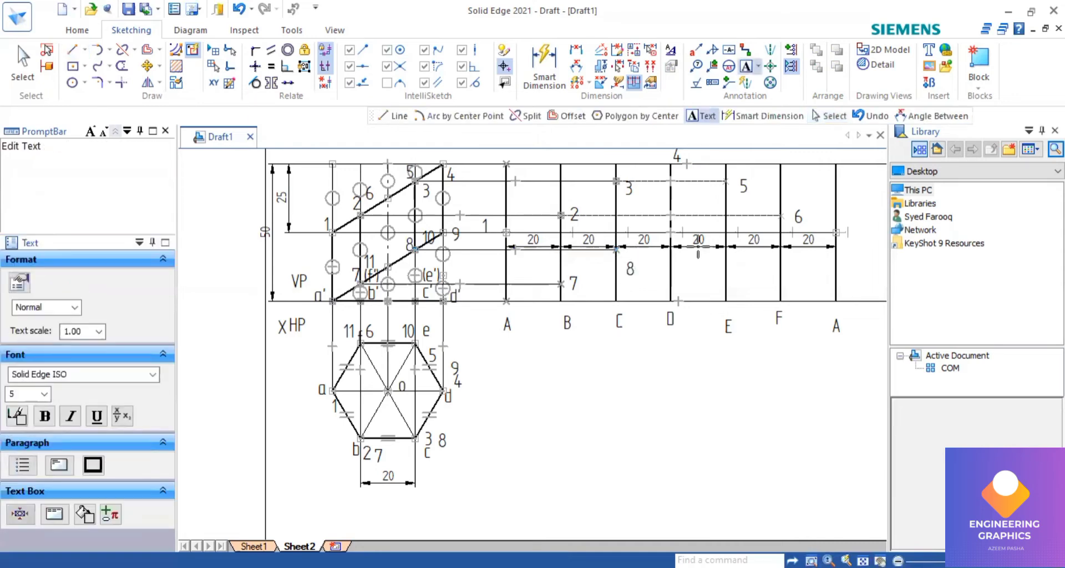
Step: Project a horizontal line from point 9 of the front view to line D and label its end 9
{"action": "left_click", "coordinate": [72, 52]}
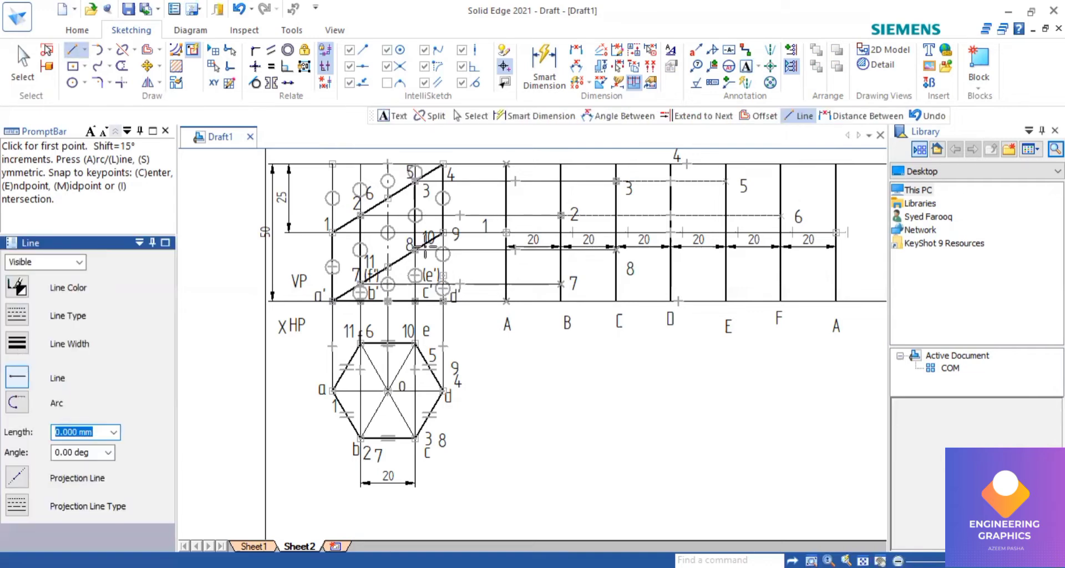
{"action": "left_click", "coordinate": [443, 233]}
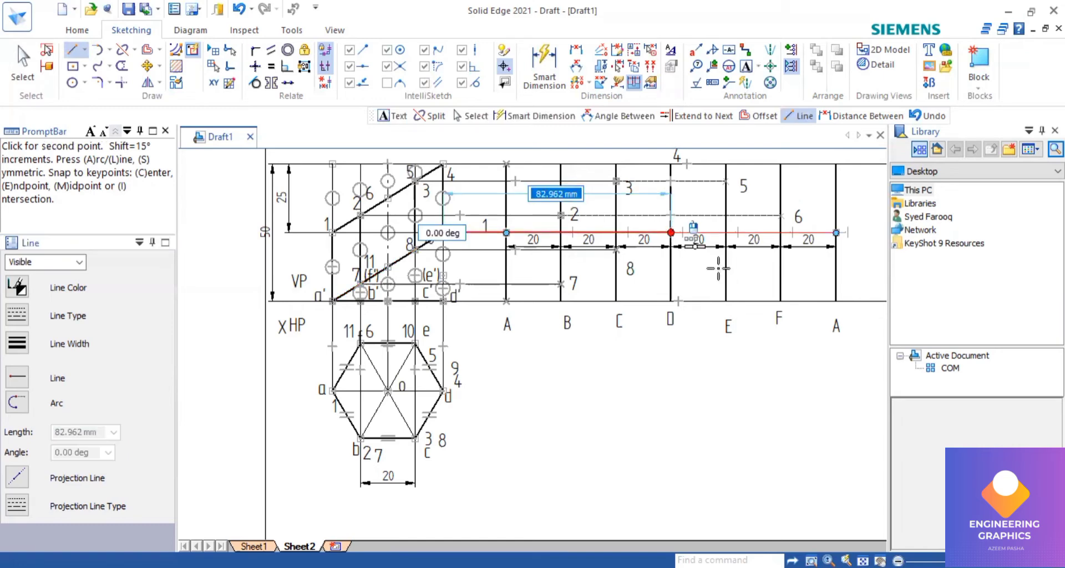
{"action": "left_click", "coordinate": [671, 233]}
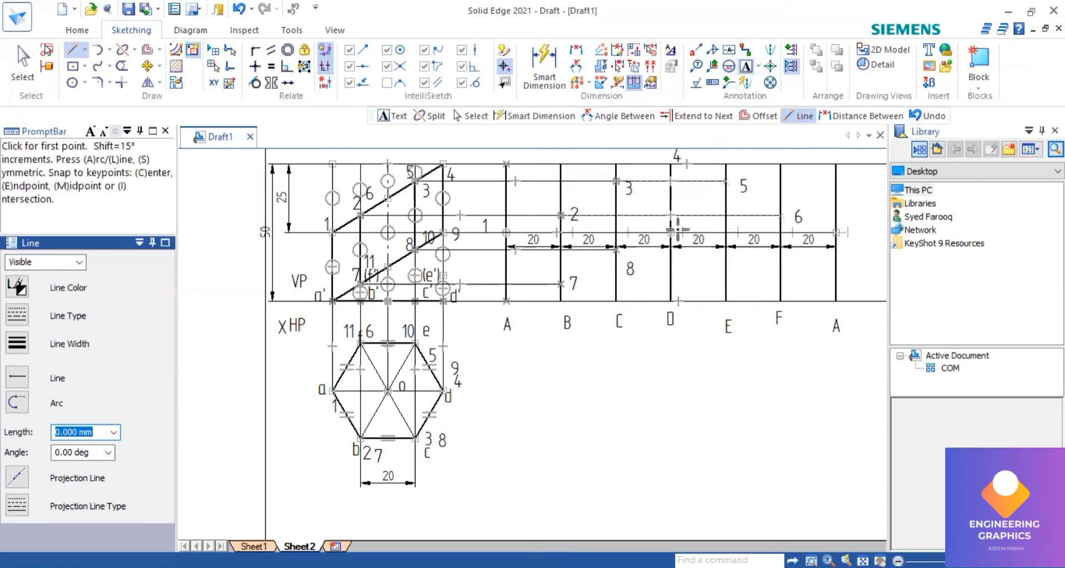
{"action": "double_click", "coordinate": [681, 237]}
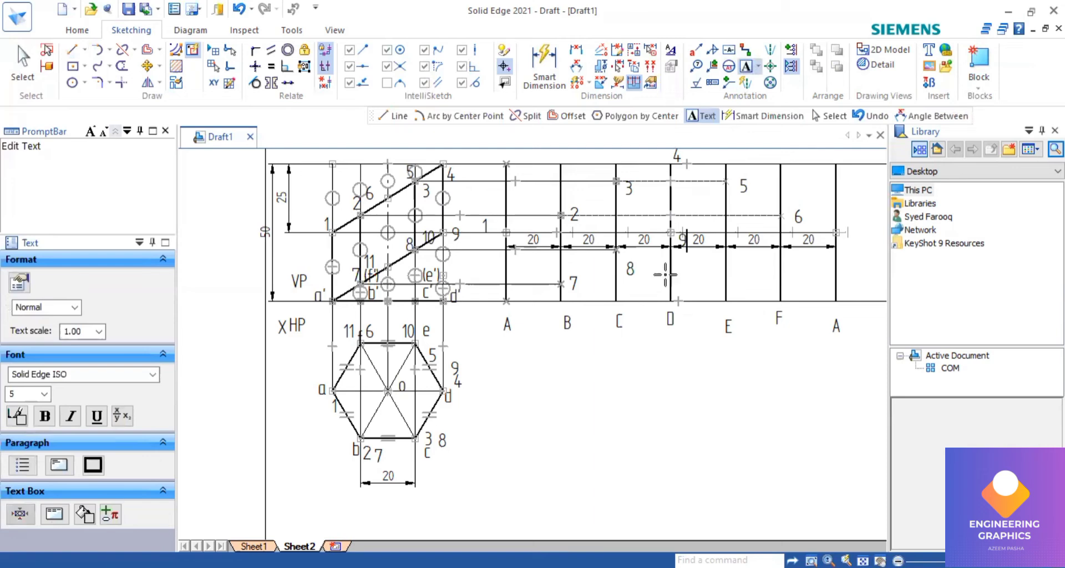
Step: Lengthen the horizontal projection of point 8 from line C past line E to line F with Extend to Next
{"action": "left_click", "coordinate": [74, 51]}
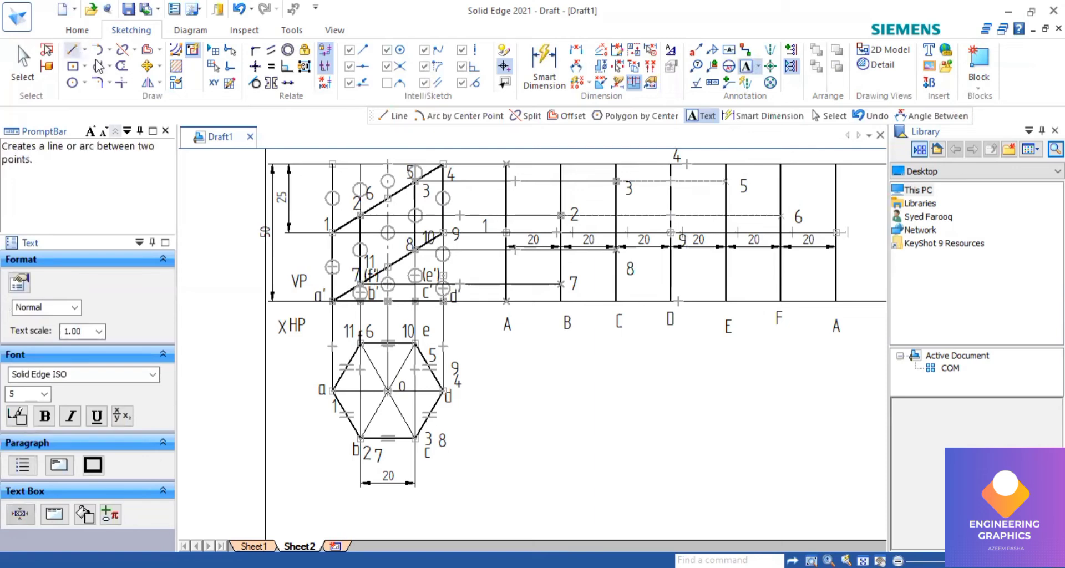
{"action": "left_click", "coordinate": [121, 66]}
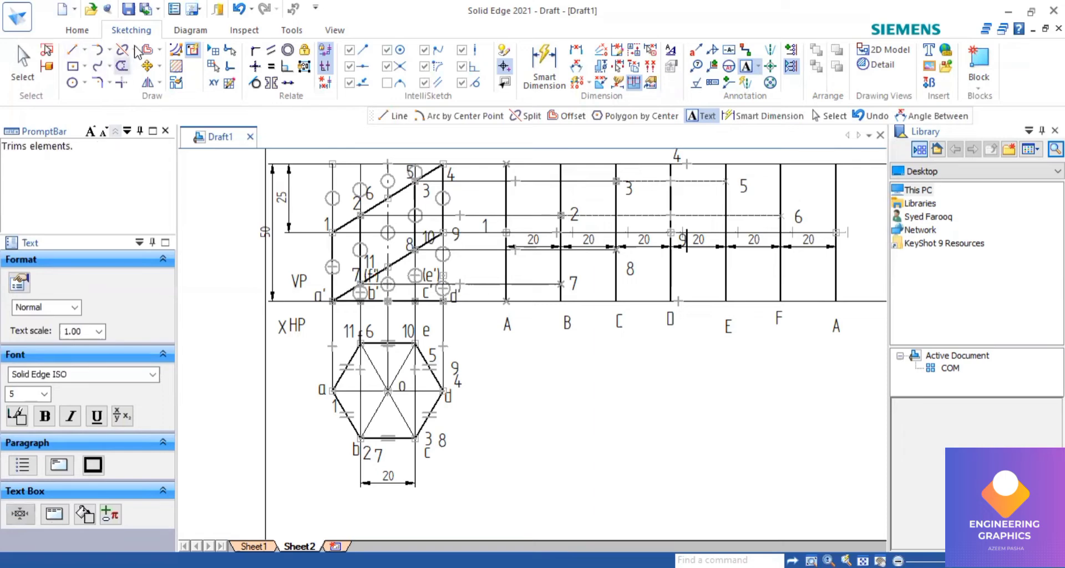
{"action": "left_click", "coordinate": [132, 49]}
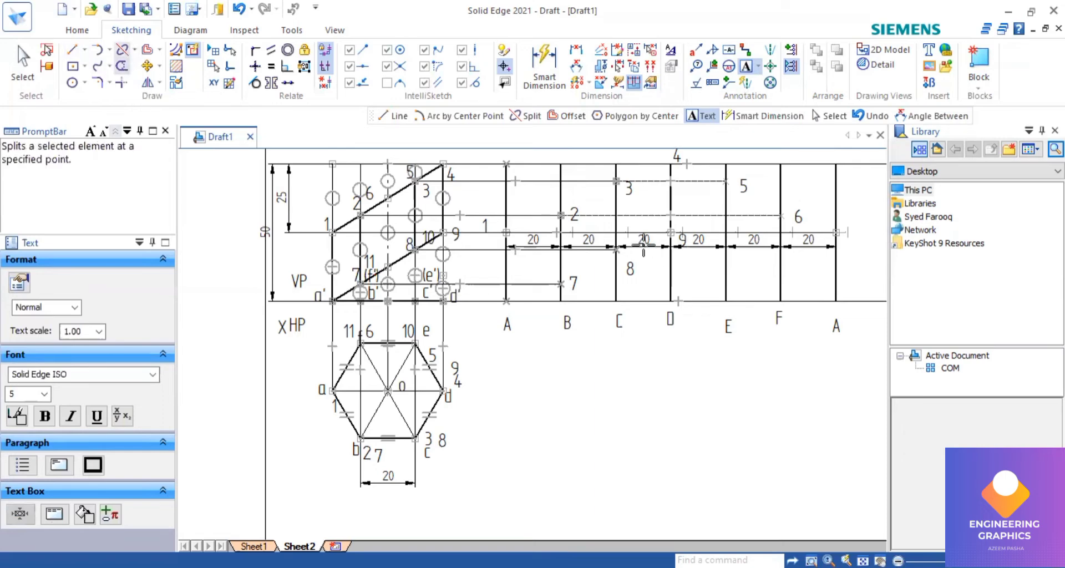
{"action": "key", "text": "e"}
{"action": "scroll", "coordinate": [644, 244], "scroll_direction": "up", "scroll_amount": 2}
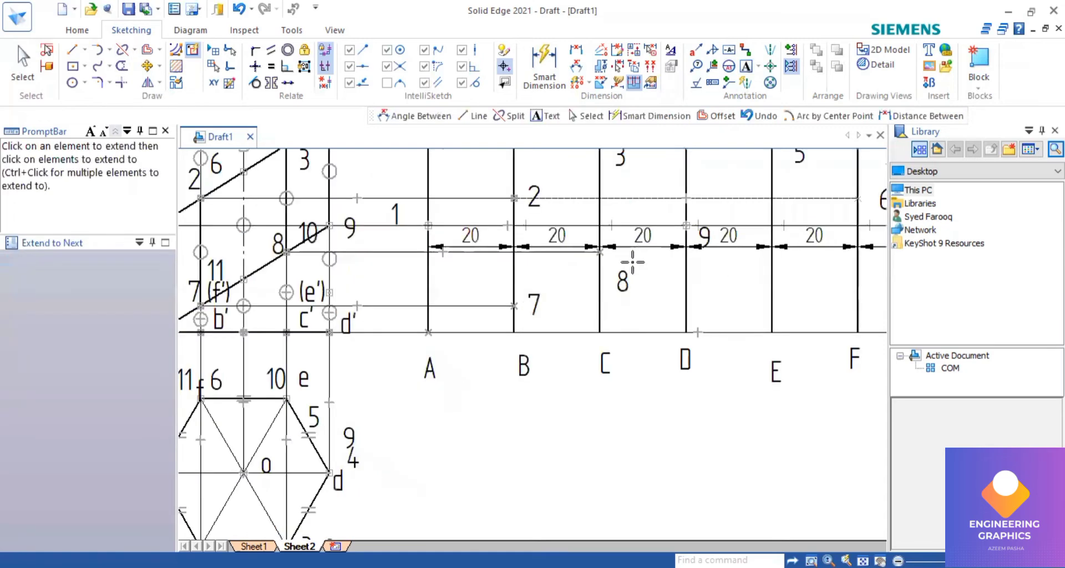
{"action": "scroll", "coordinate": [635, 252], "scroll_direction": "down", "scroll_amount": 2}
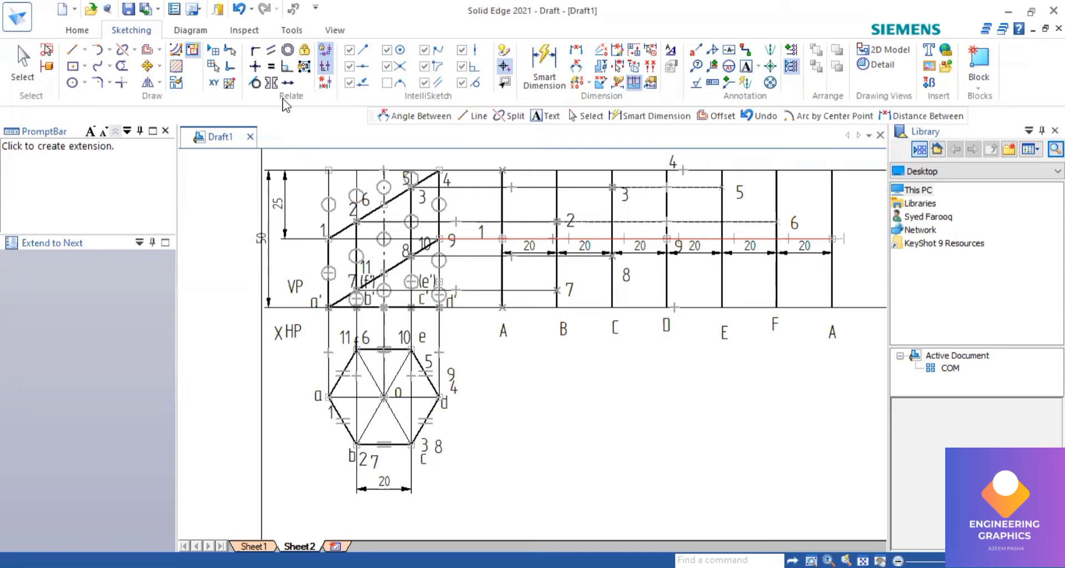
{"action": "left_click", "coordinate": [746, 66]}
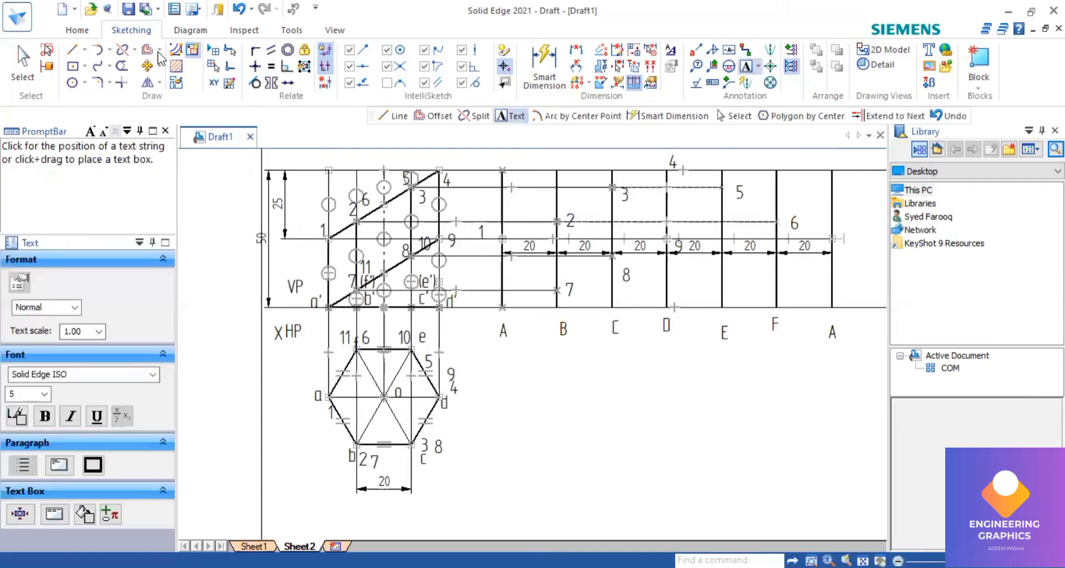
{"action": "left_click", "coordinate": [122, 83]}
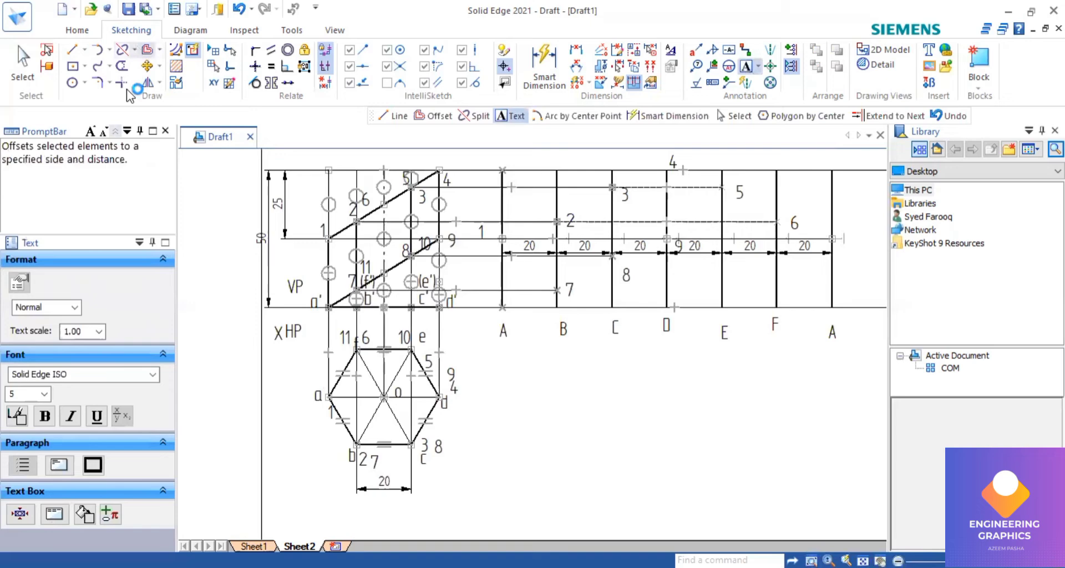
{"action": "left_click", "coordinate": [471, 255]}
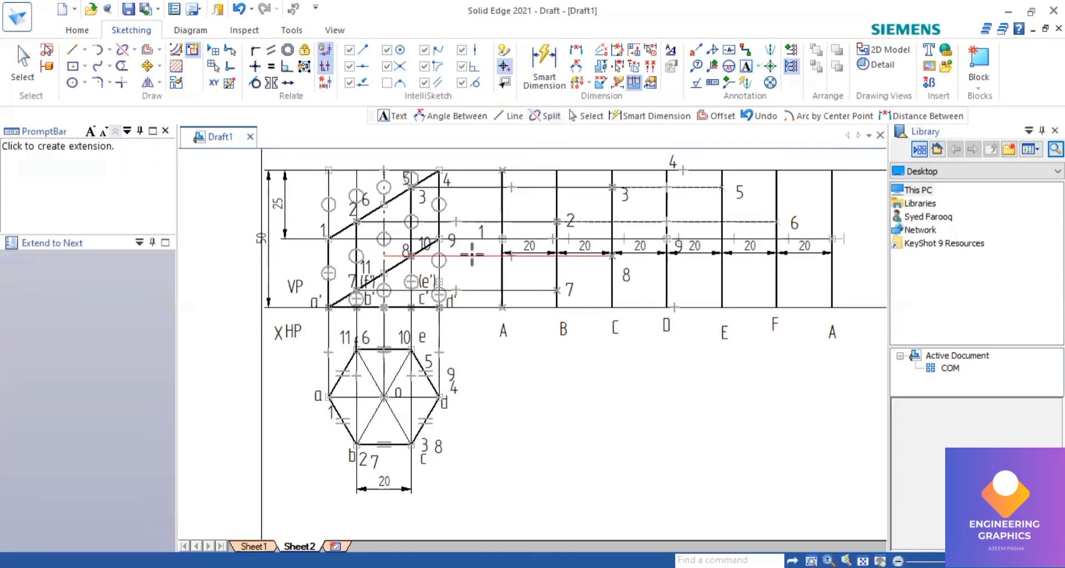
{"action": "left_click", "coordinate": [574, 255]}
{"action": "left_click", "coordinate": [636, 255]}
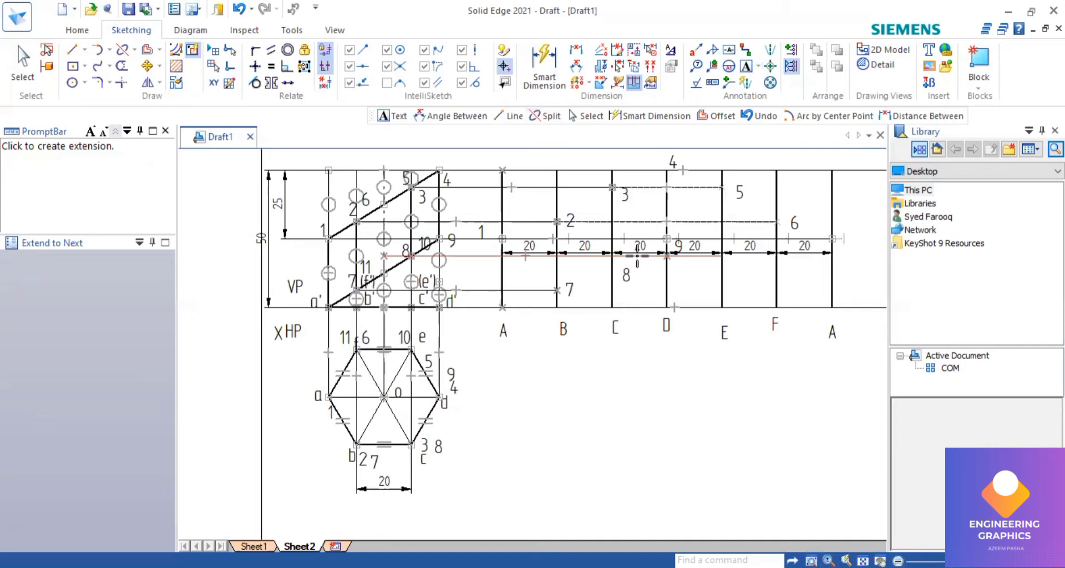
{"action": "left_click", "coordinate": [677, 255]}
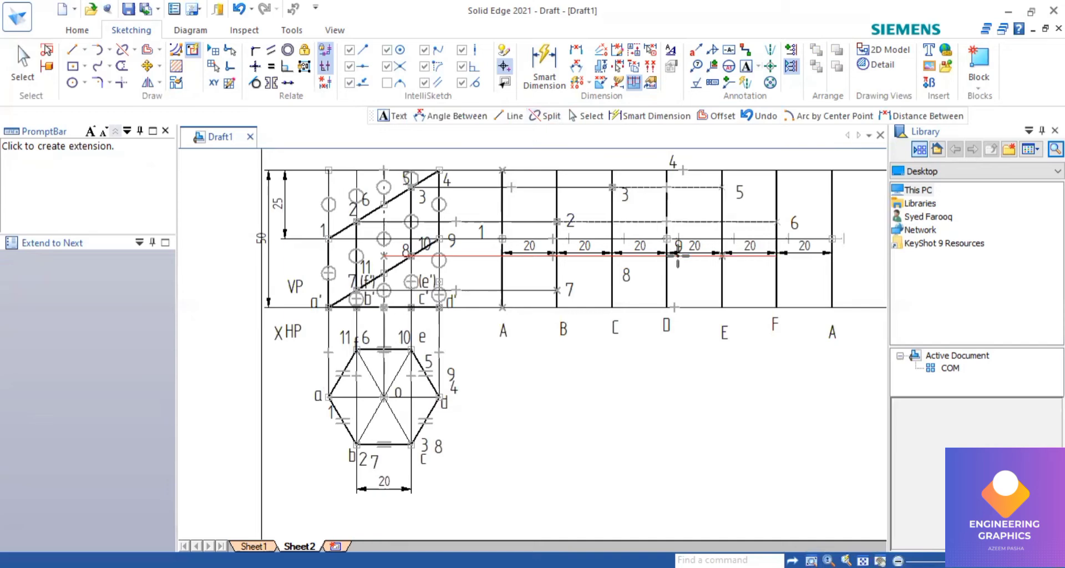
{"action": "left_click", "coordinate": [677, 255]}
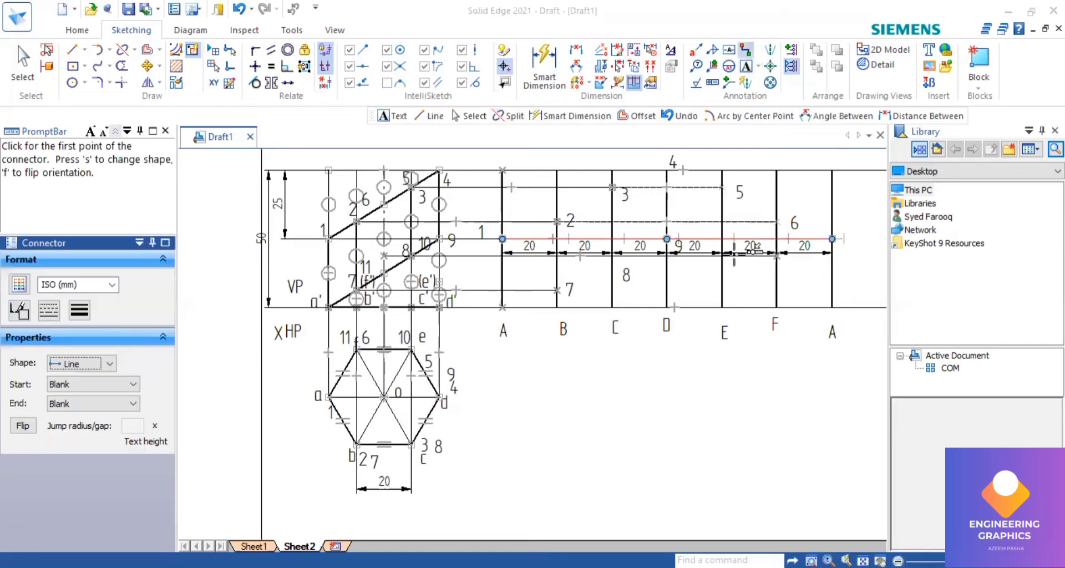
Step: Label the crossing of the extended point 8 projection with line E as 10
{"action": "scroll", "coordinate": [743, 253], "scroll_direction": "up", "scroll_amount": 1}
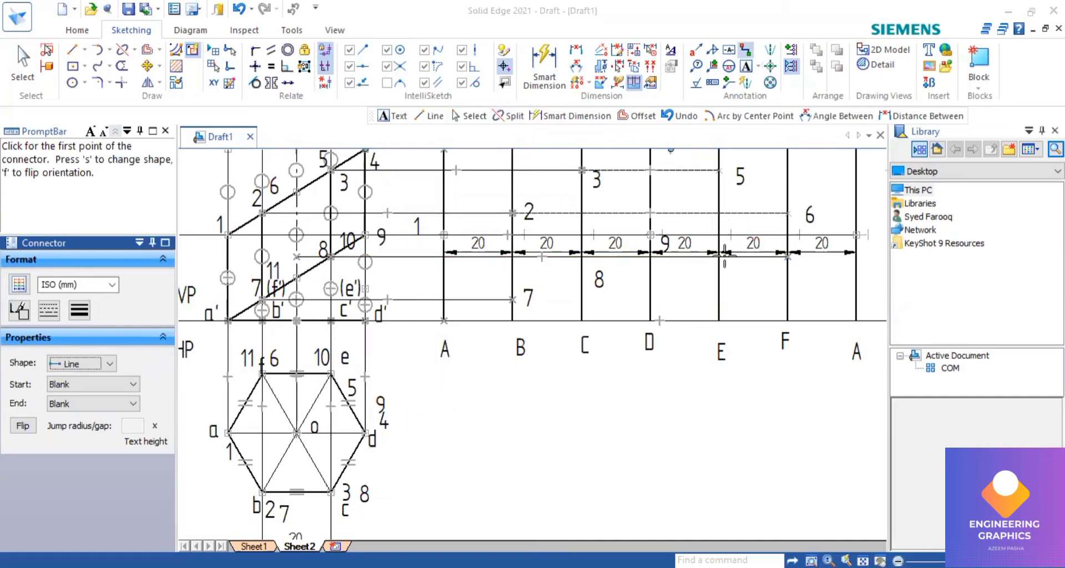
{"action": "left_click", "coordinate": [744, 291]}
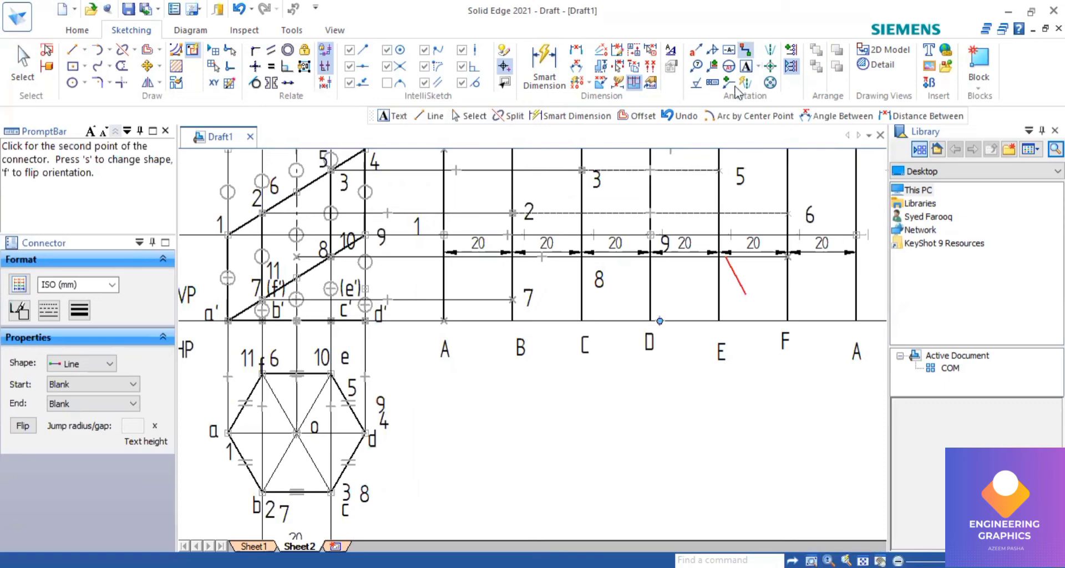
{"action": "key", "text": "Escape"}
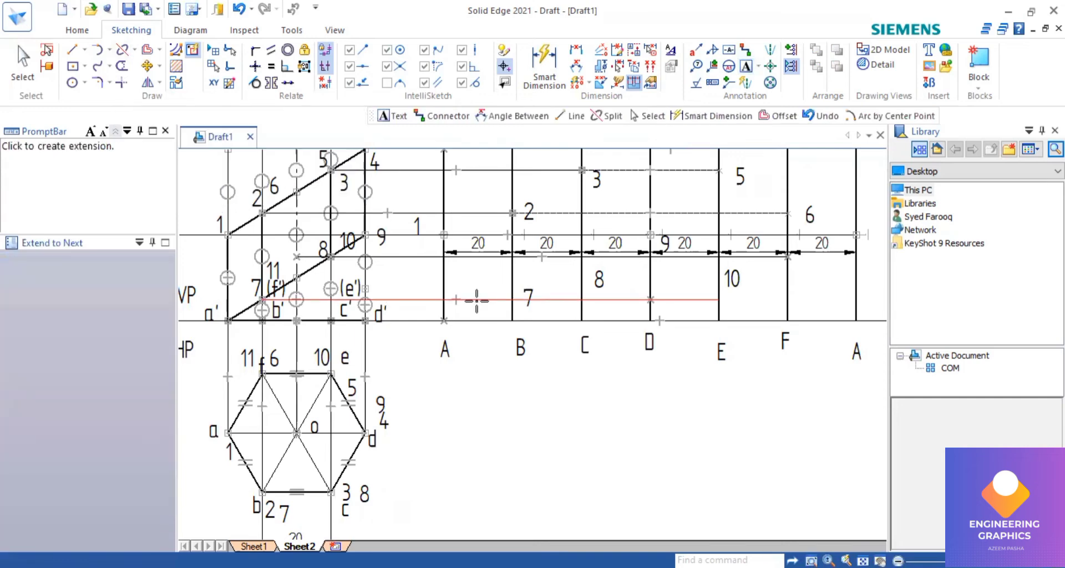
Step: Extend the horizontal projection of point 7 to line F and label its end 11
{"action": "left_click", "coordinate": [476, 300]}
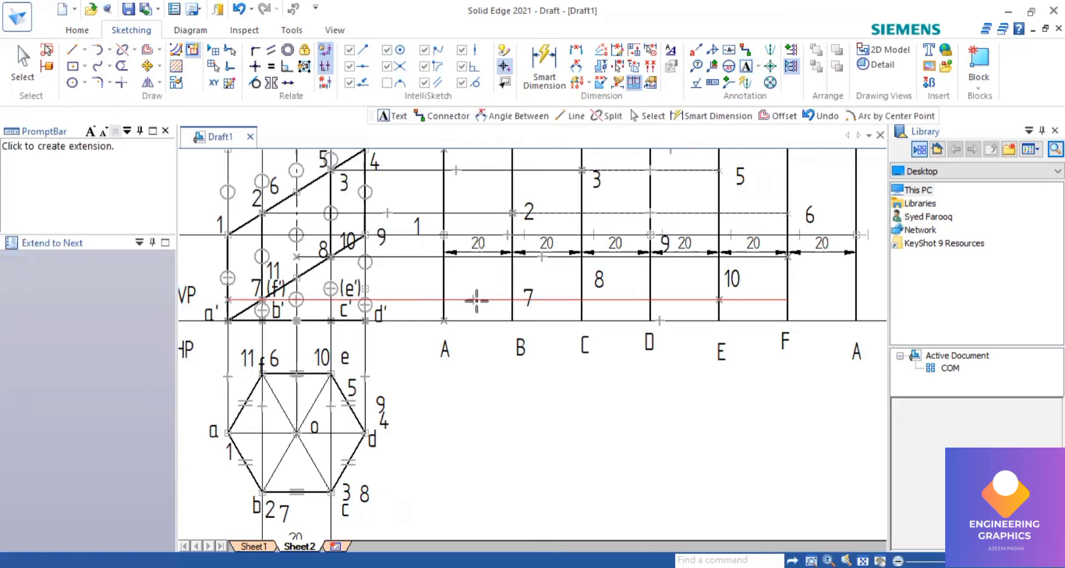
{"action": "left_click_drag", "start_coordinate": [476, 300], "coordinate": [528, 299]}
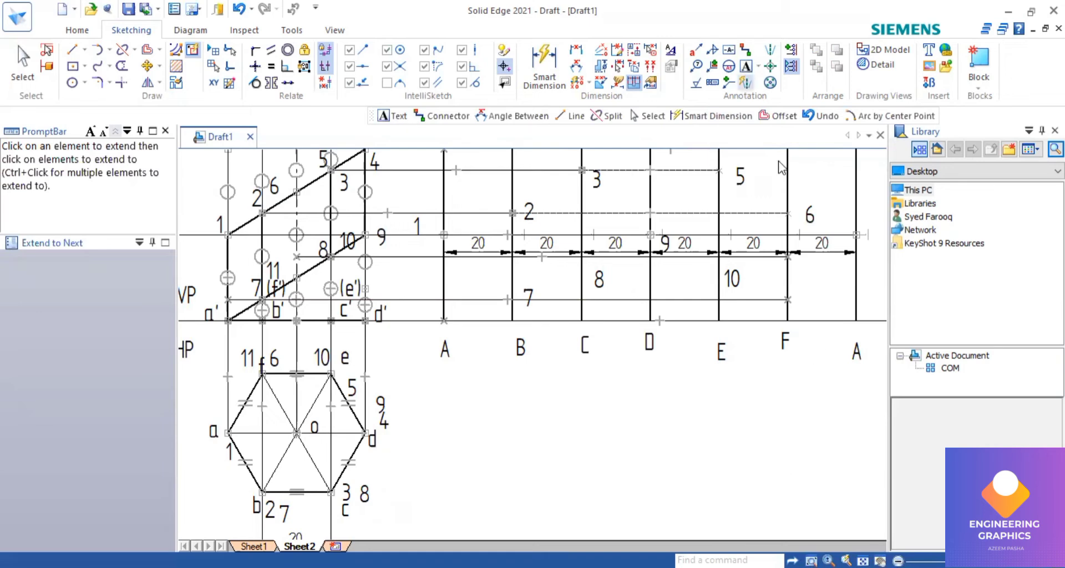
{"action": "left_click", "coordinate": [797, 282]}
{"action": "type", "text": "11"}
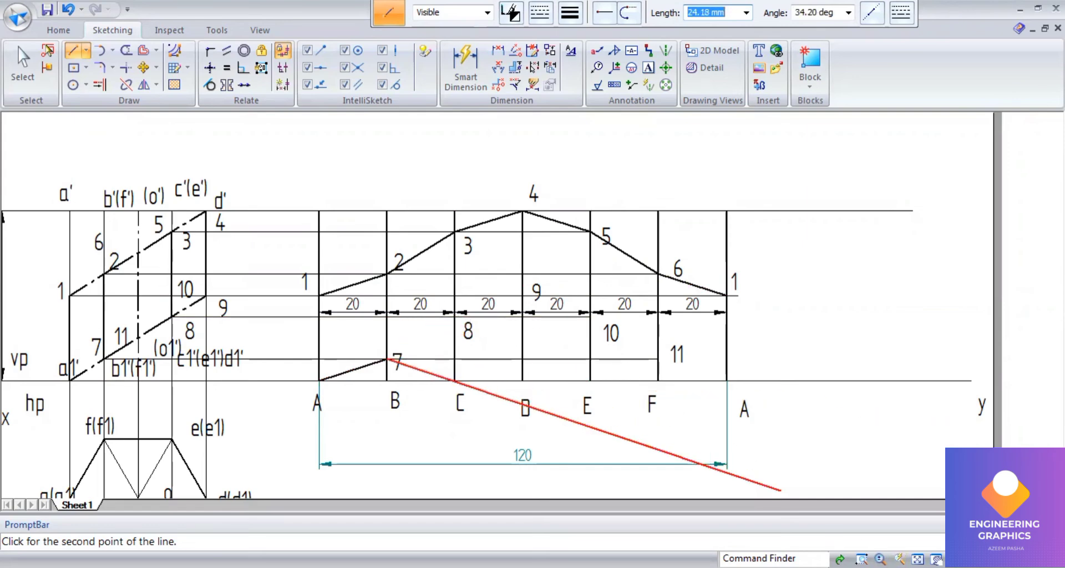
Step: Continue the lower cut outline of the development with line segments from point 7 to 8 and from 8 to 9
{"action": "left_click", "coordinate": [880, 558]}
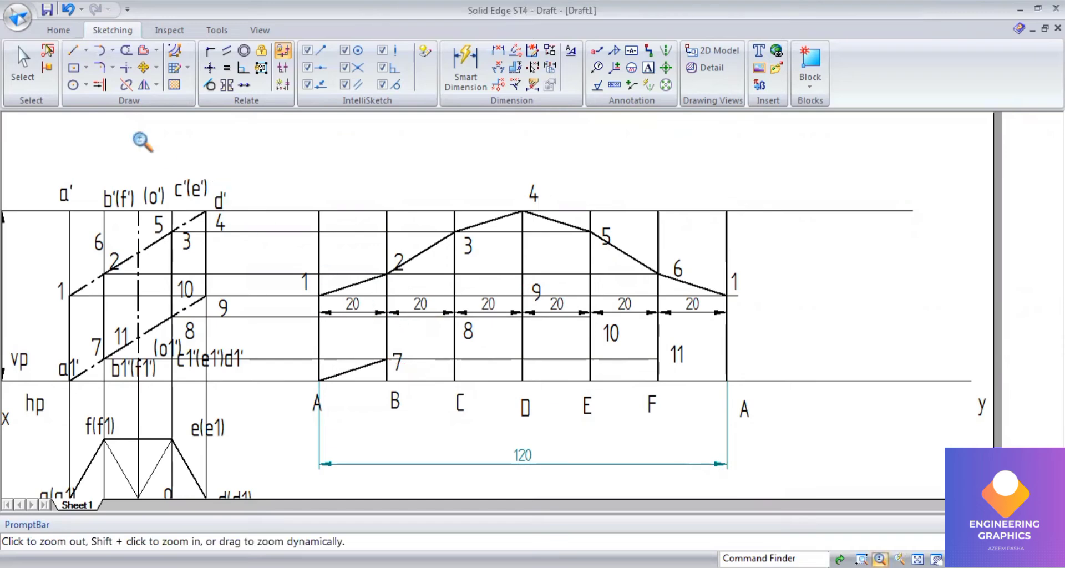
{"action": "left_click", "coordinate": [73, 68]}
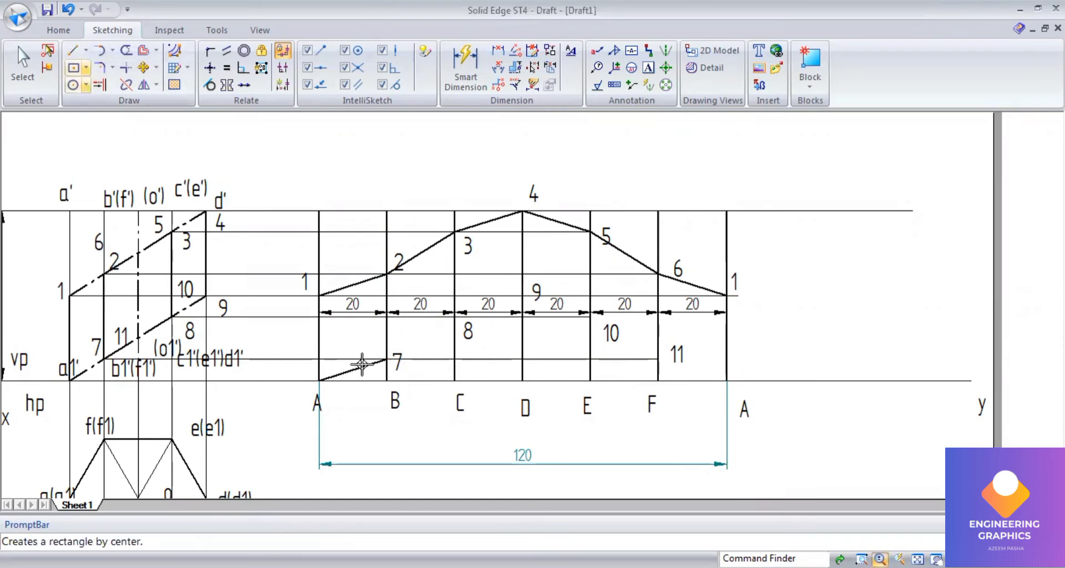
{"action": "key", "text": "l"}
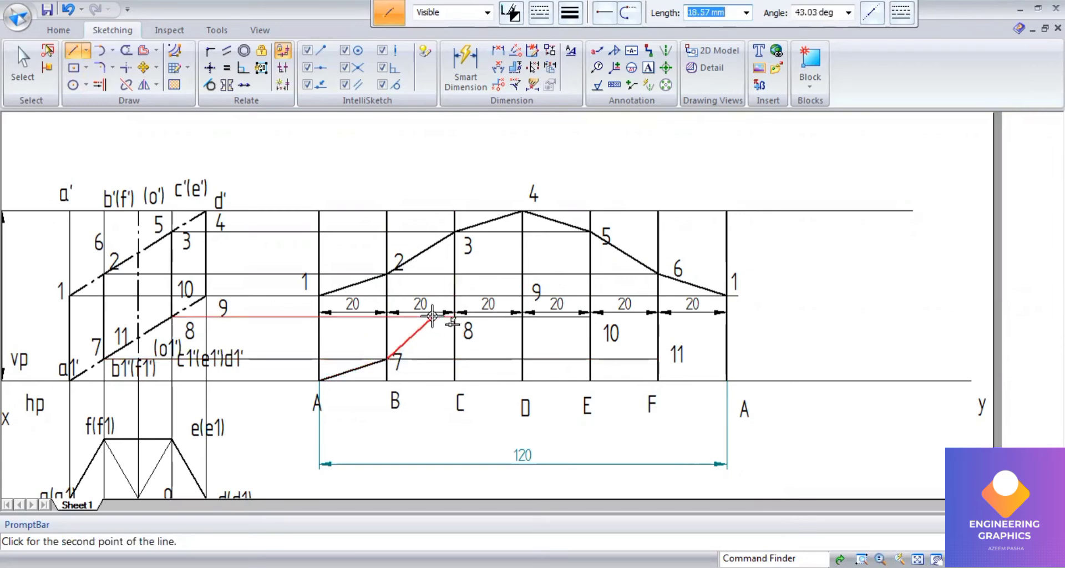
{"action": "scroll", "coordinate": [453, 316], "scroll_direction": "up", "scroll_amount": 3}
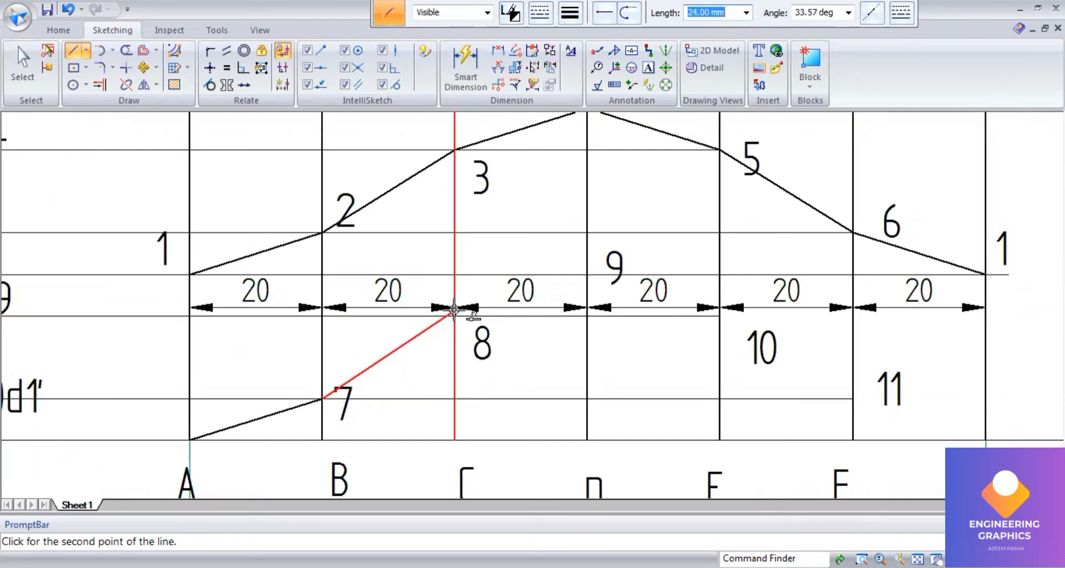
{"action": "scroll", "coordinate": [450, 312], "scroll_direction": "up", "scroll_amount": 4}
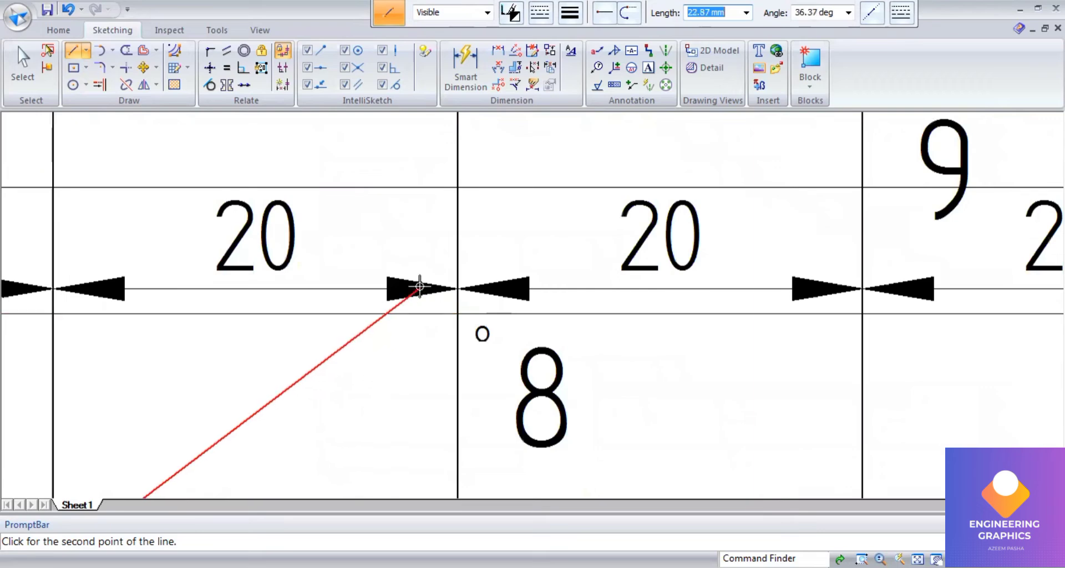
{"action": "left_click", "coordinate": [457, 314]}
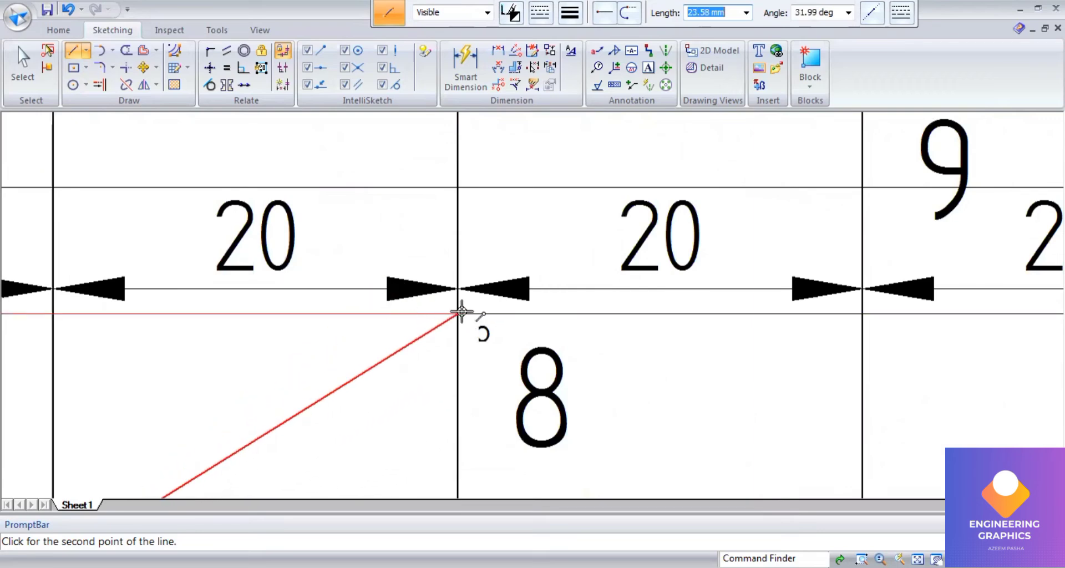
{"action": "left_click", "coordinate": [862, 187]}
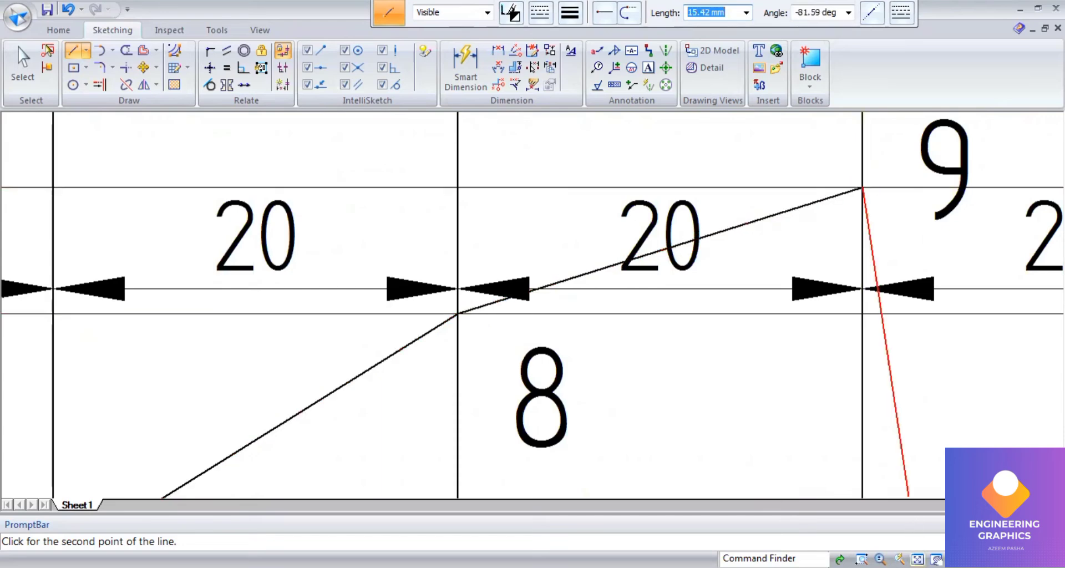
Step: Complete the lower cut outline from point 9 through 10 and 11 to the closing base point A, and switch to the PDF solution to compare
{"action": "scroll", "coordinate": [760, 257], "scroll_direction": "down", "scroll_amount": 5}
{"action": "scroll", "coordinate": [601, 266], "scroll_direction": "up", "scroll_amount": 2}
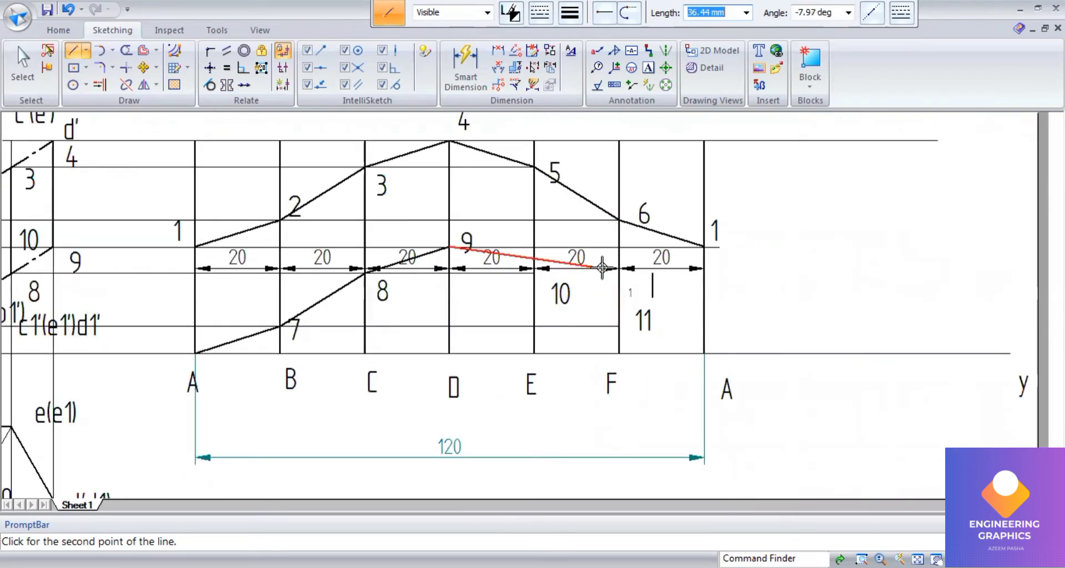
{"action": "scroll", "coordinate": [515, 270], "scroll_direction": "up", "scroll_amount": 3}
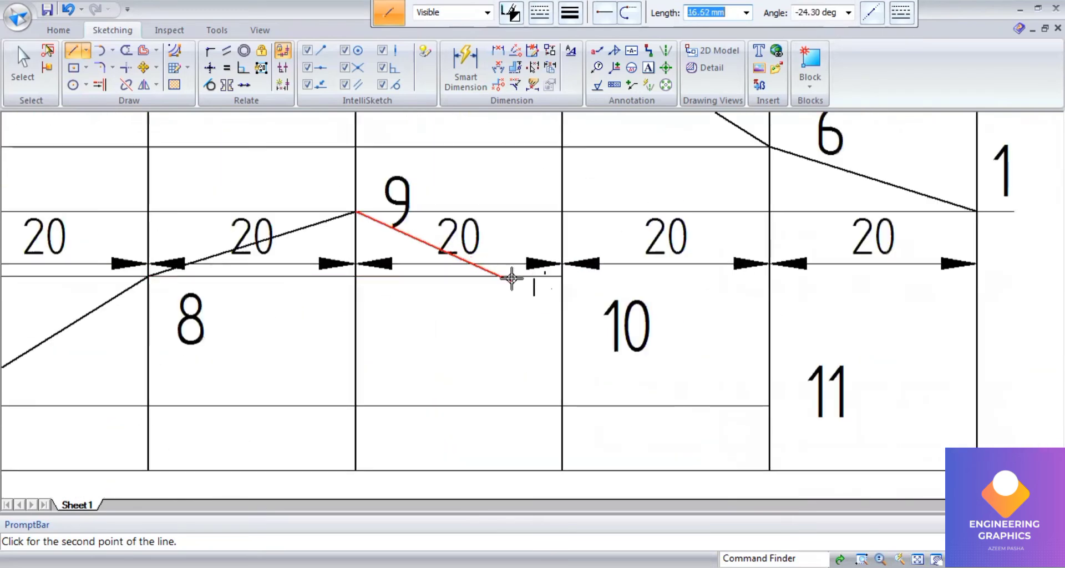
{"action": "left_click", "coordinate": [573, 276]}
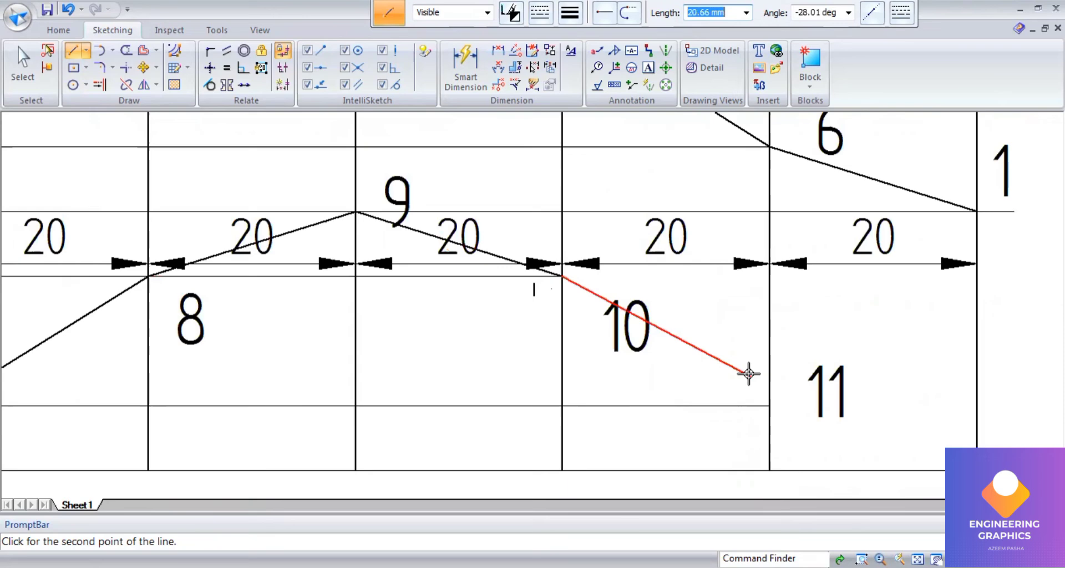
{"action": "left_click", "coordinate": [769, 405]}
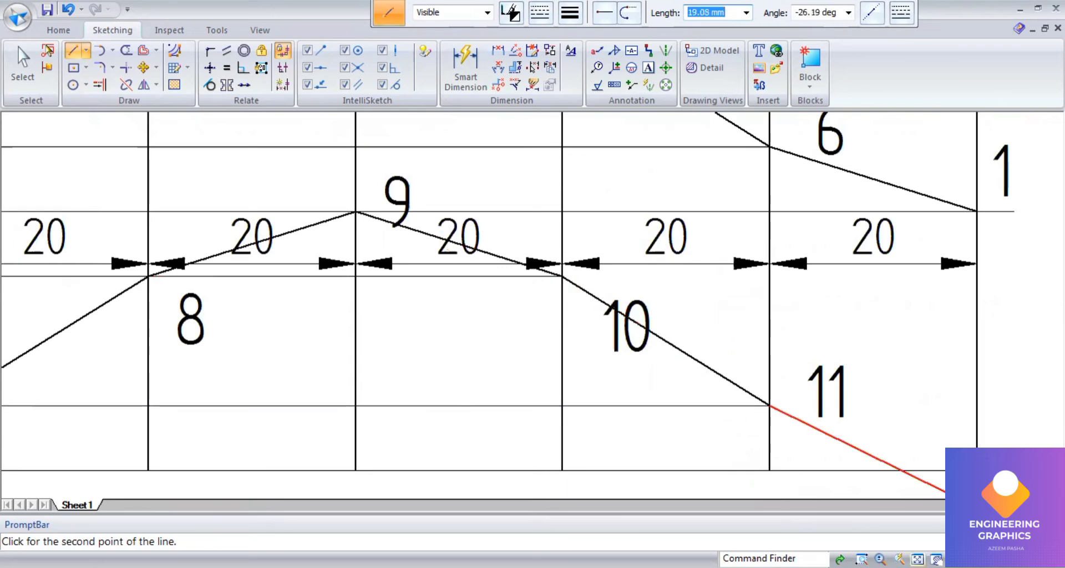
{"action": "scroll", "coordinate": [646, 307], "scroll_direction": "down", "scroll_amount": 3}
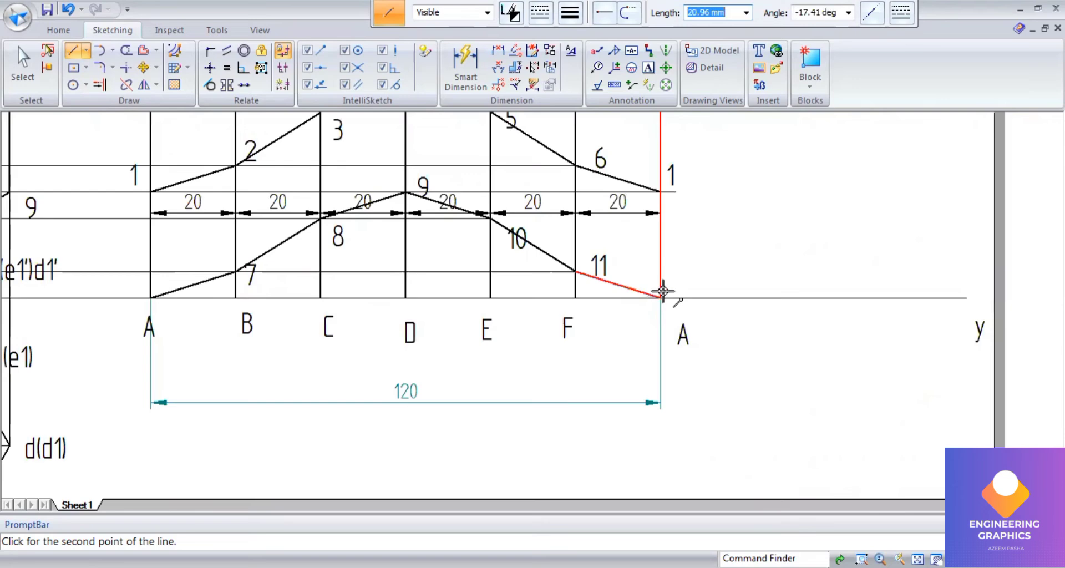
{"action": "left_click", "coordinate": [658, 297]}
{"action": "scroll", "coordinate": [722, 398], "scroll_direction": "down", "scroll_amount": 2}
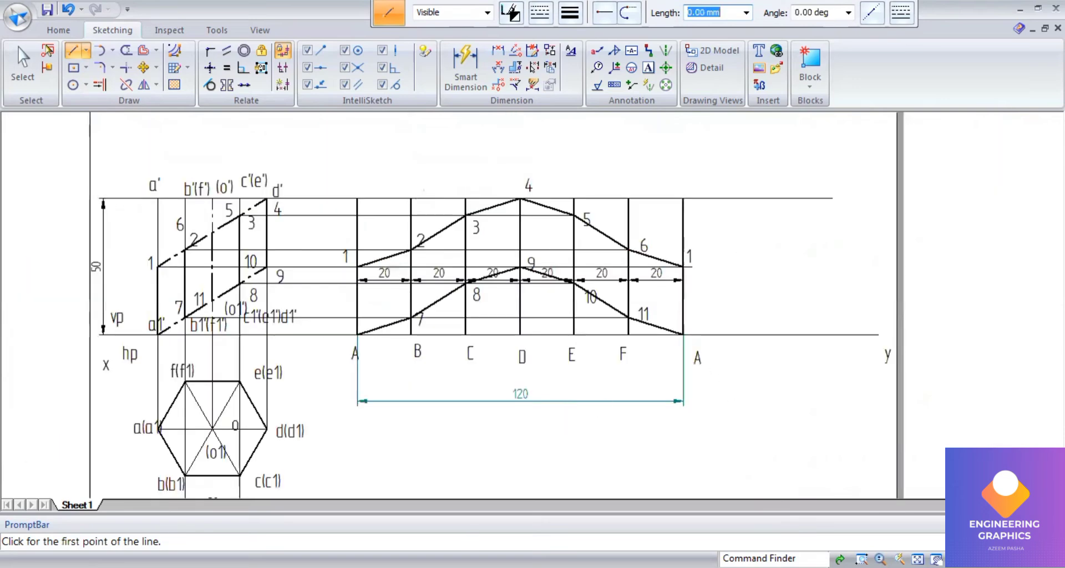
{"action": "key", "text": "alt+Tab"}
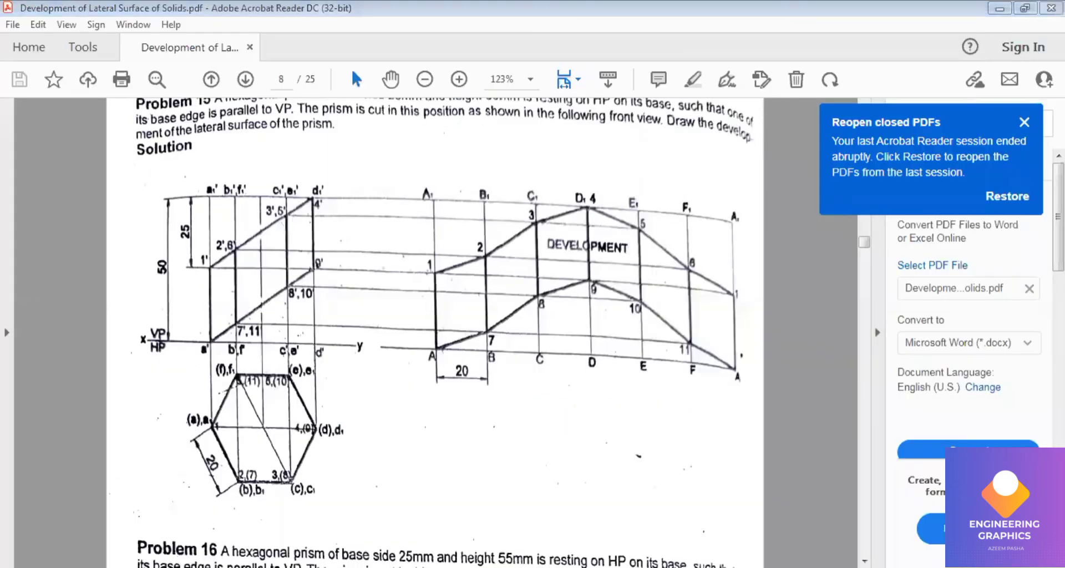
Step: Switch back to the Solid Edge draft and split the first line A of the development at point 1
{"action": "key", "text": "alt+Tab"}
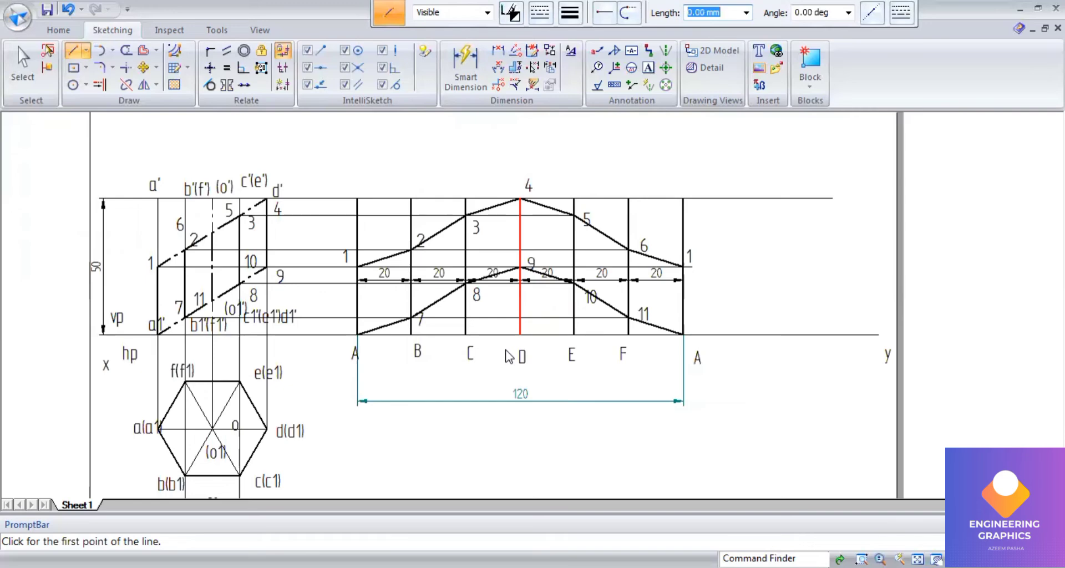
{"action": "scroll", "coordinate": [439, 228], "scroll_direction": "up", "scroll_amount": 2}
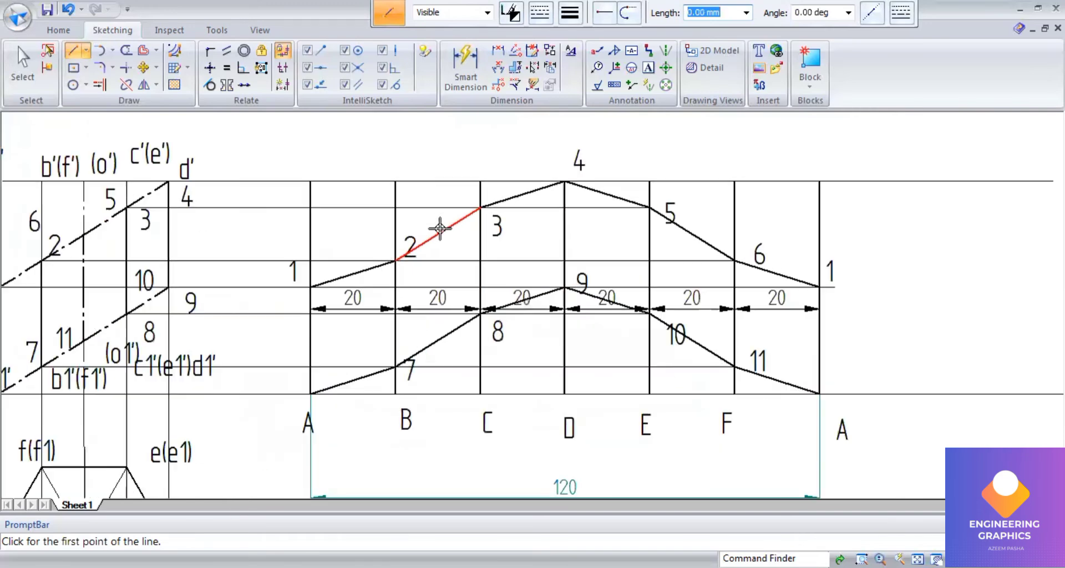
{"action": "scroll", "coordinate": [440, 228], "scroll_direction": "down", "scroll_amount": 2}
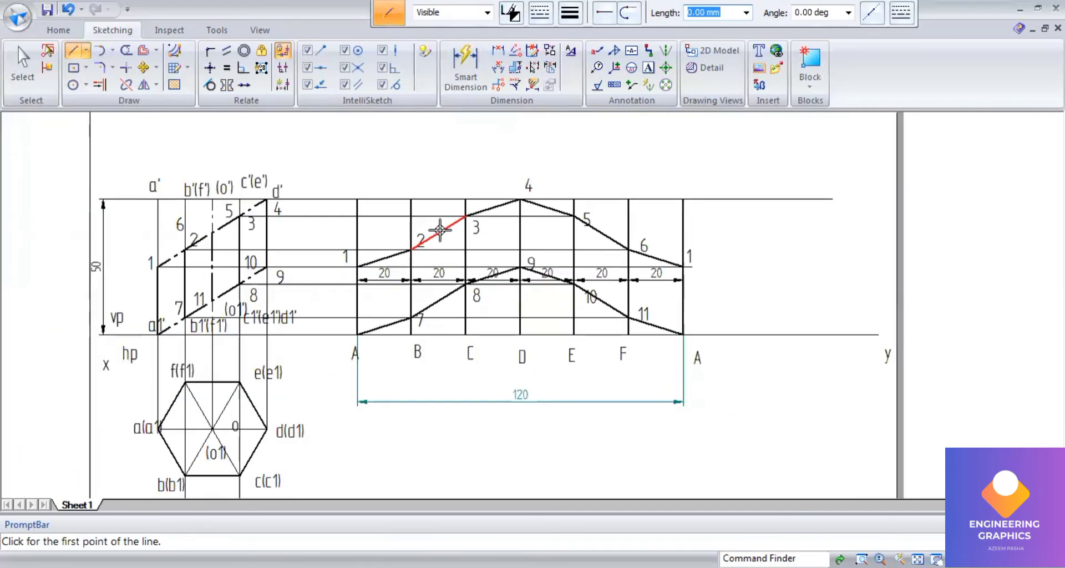
{"action": "left_click", "coordinate": [643, 427]}
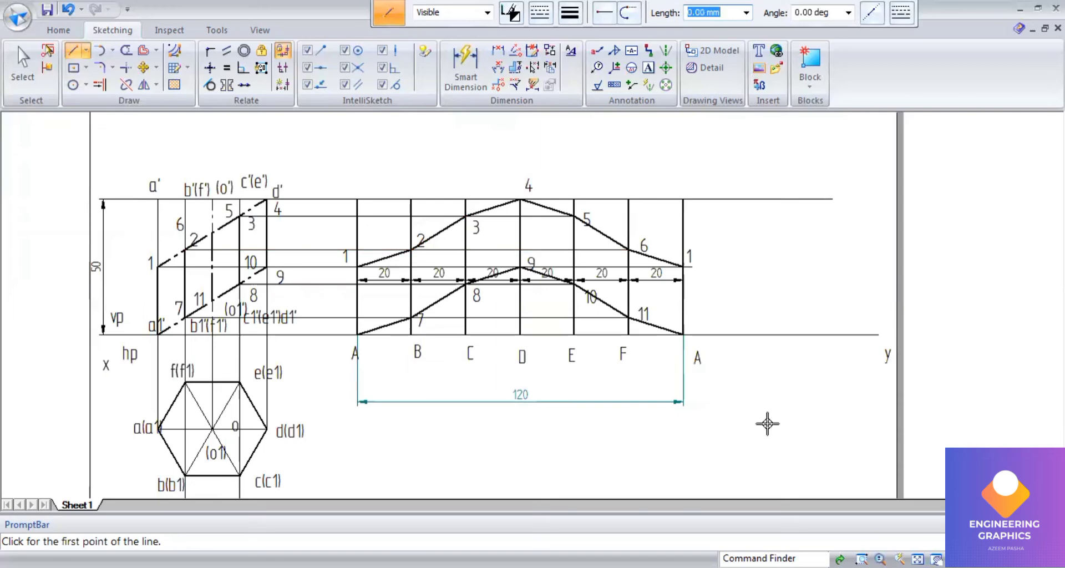
{"action": "key", "text": "Escape"}
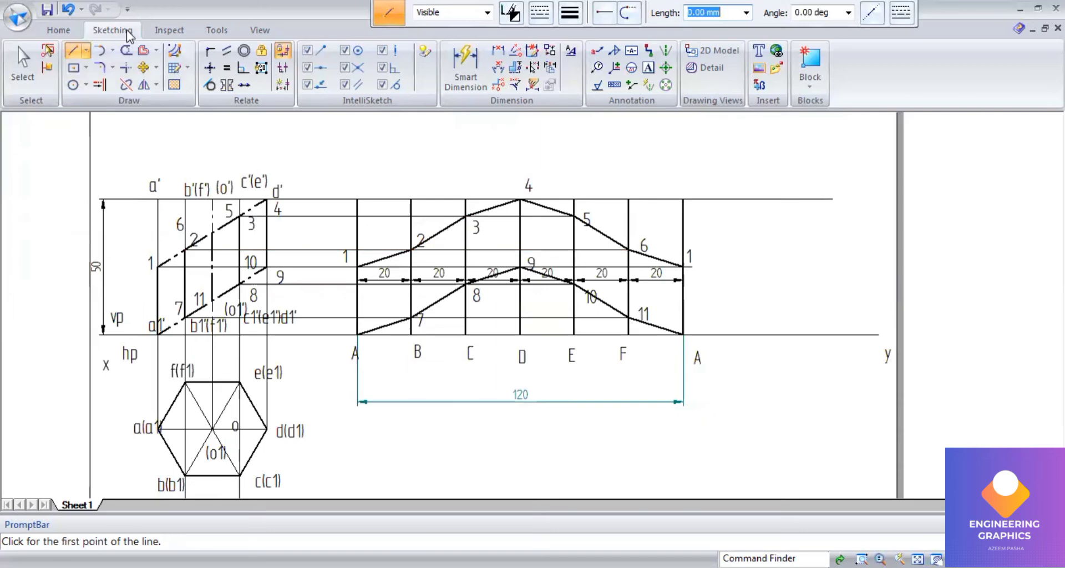
{"action": "left_click", "coordinate": [126, 84]}
{"action": "scroll", "coordinate": [383, 222], "scroll_direction": "up", "scroll_amount": 2}
{"action": "left_click", "coordinate": [341, 227]}
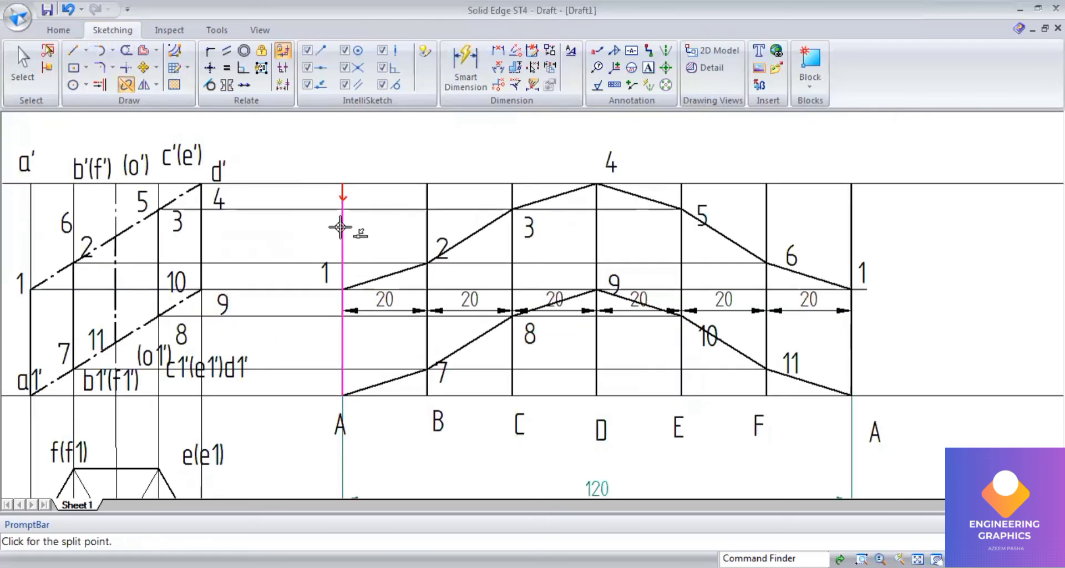
{"action": "left_click", "coordinate": [341, 289]}
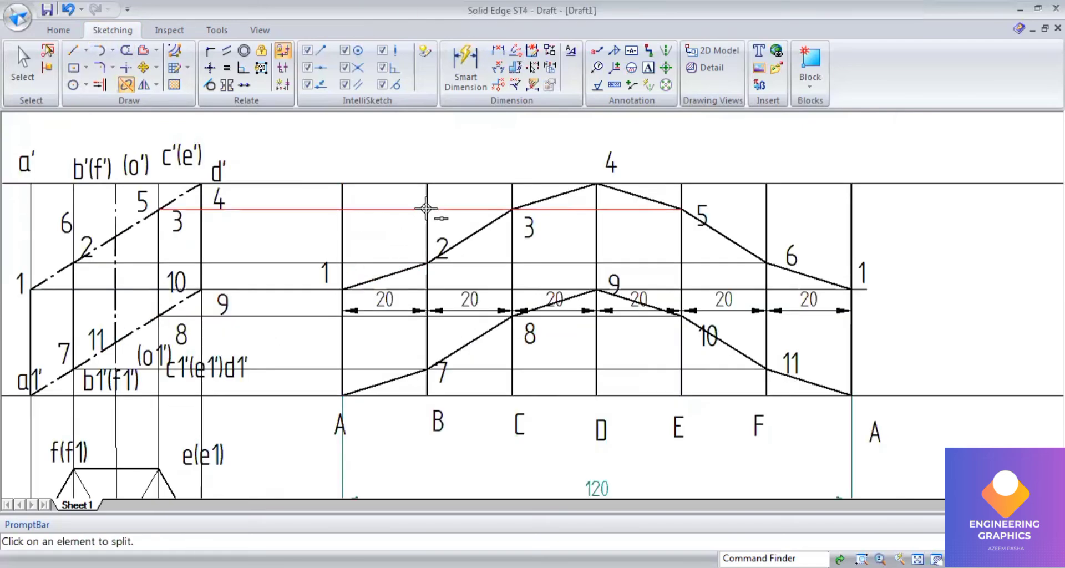
{"action": "left_click", "coordinate": [430, 209]}
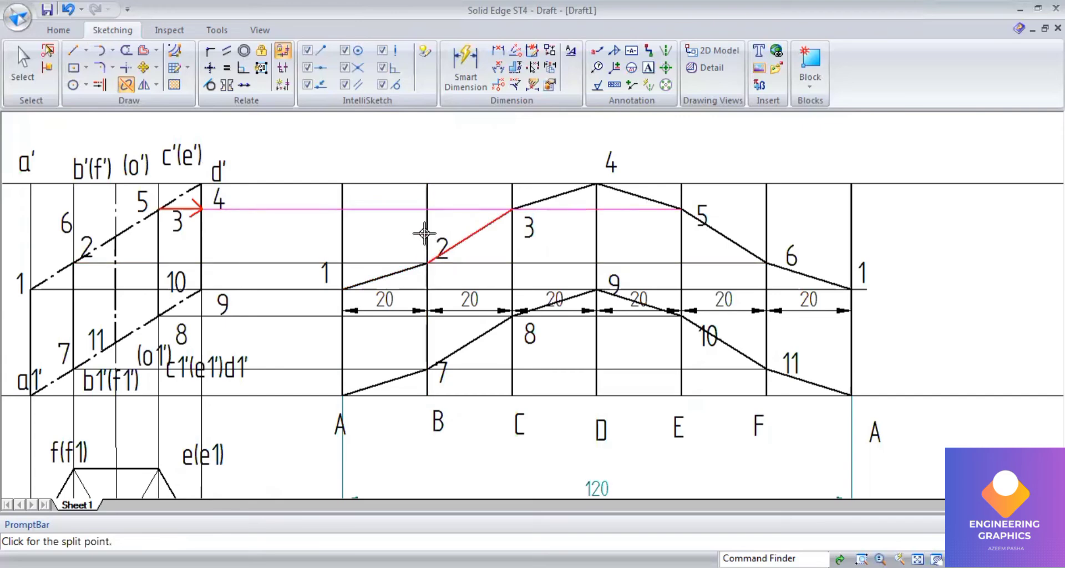
{"action": "scroll", "coordinate": [424, 233], "scroll_direction": "up", "scroll_amount": 3}
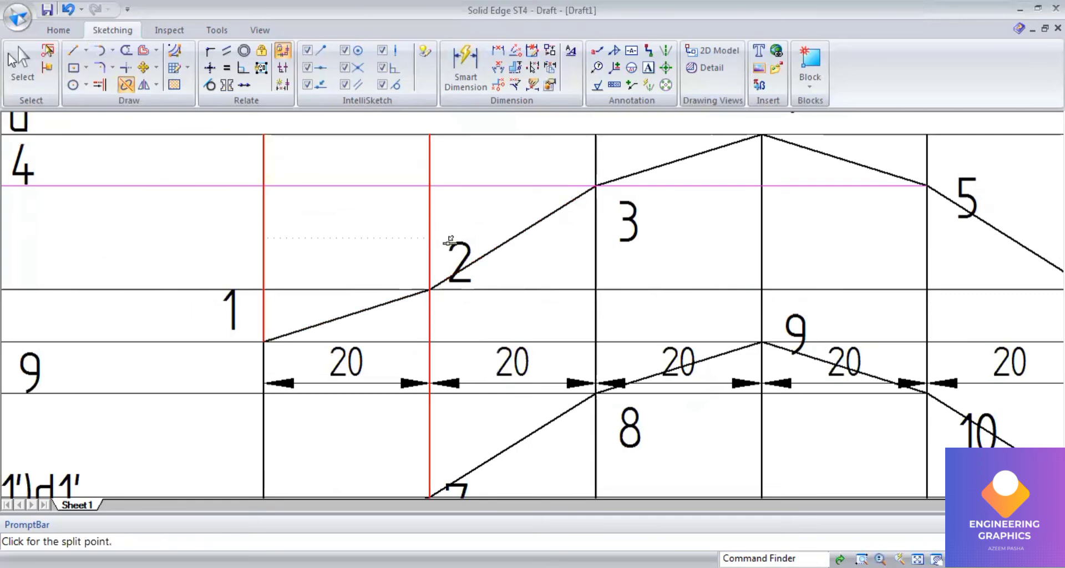
{"action": "key", "text": "Escape"}
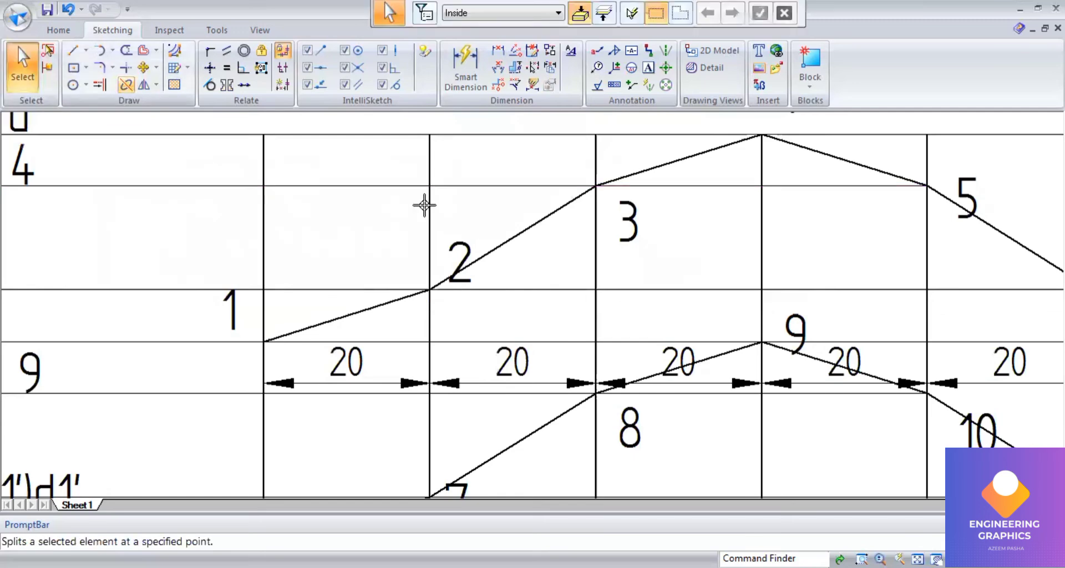
Step: Split development line B at point 2 and line C at point 3
{"action": "key", "text": "Return"}
{"action": "left_click", "coordinate": [428, 300]}
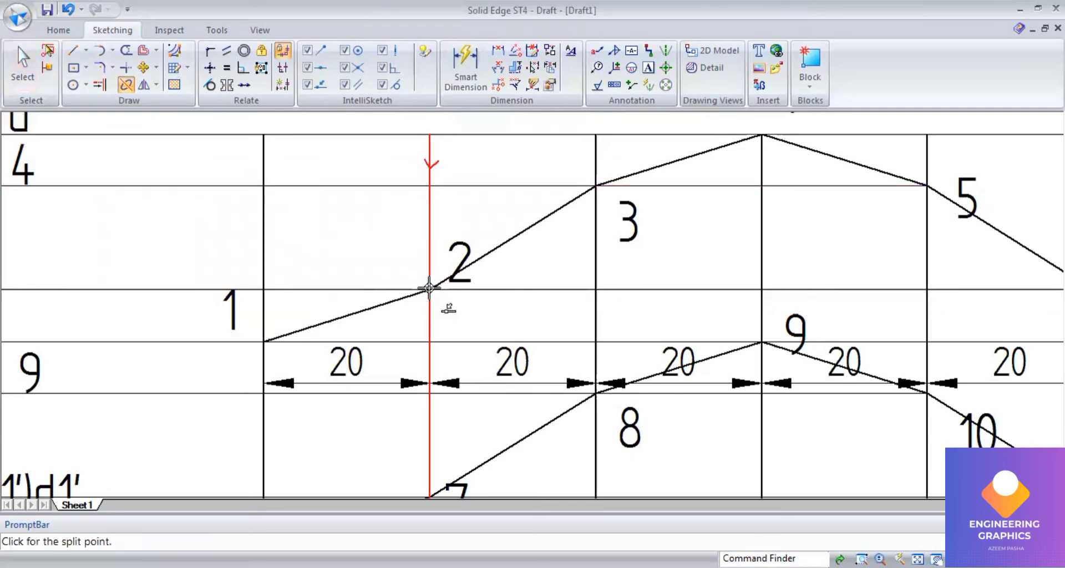
{"action": "left_click", "coordinate": [429, 264]}
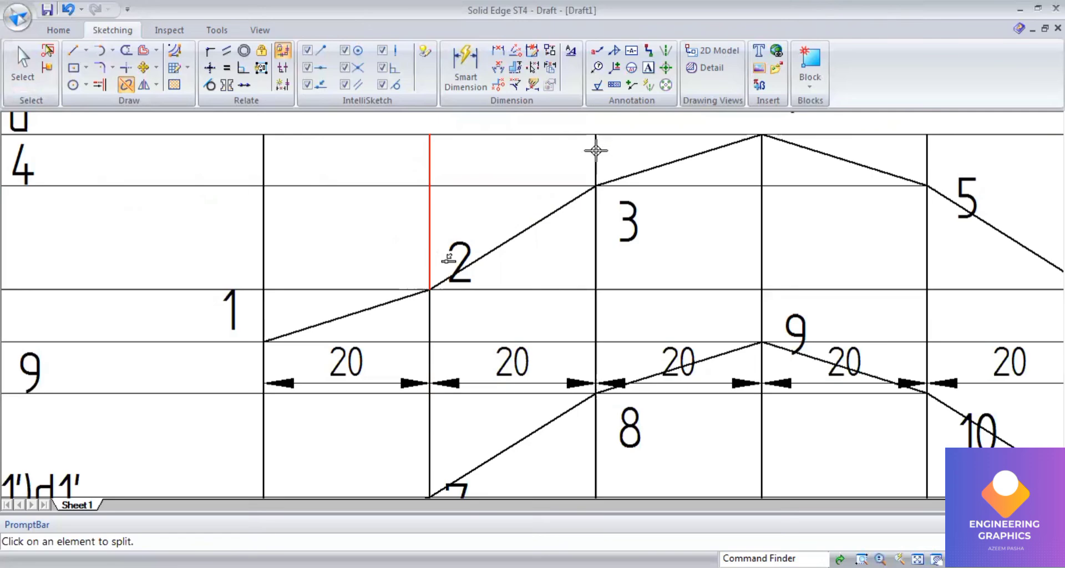
{"action": "left_click", "coordinate": [595, 173]}
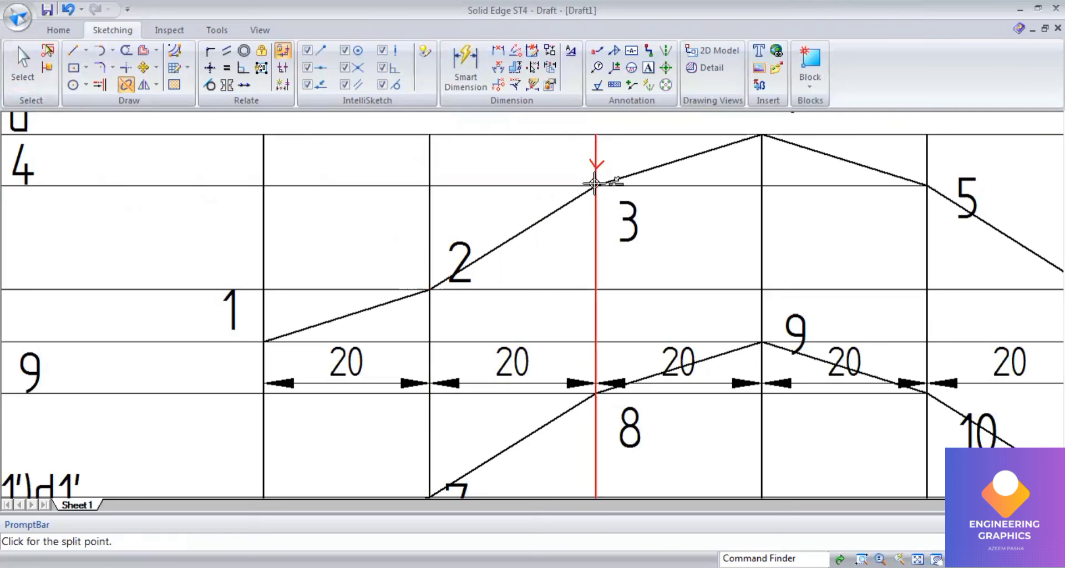
{"action": "left_click", "coordinate": [594, 184]}
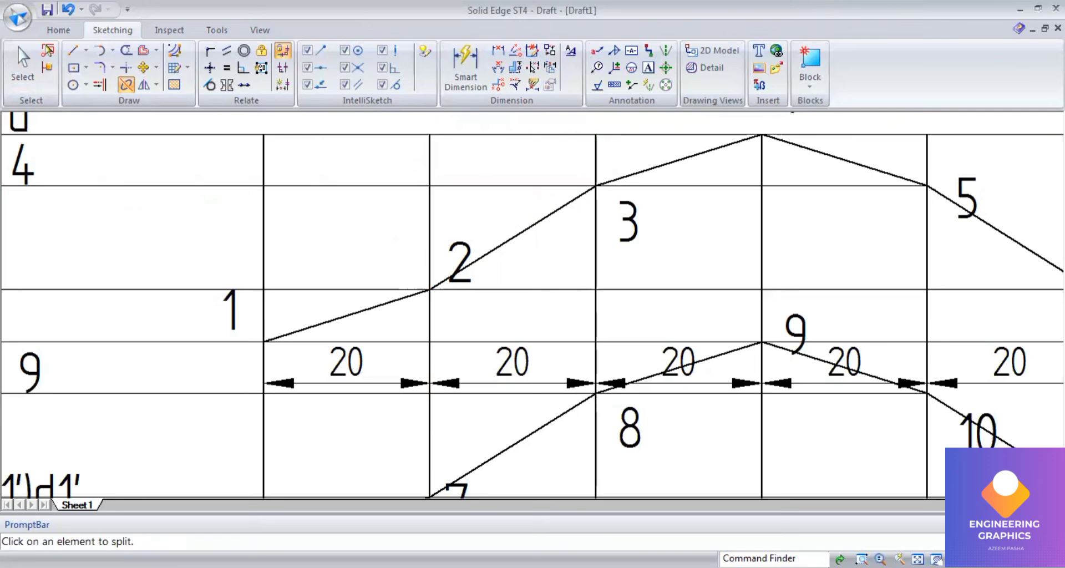
Step: Split line E at point 5, line F at point 6 and the closing line A at point 1
{"action": "key", "text": "ctrl+shift+f"}
{"action": "scroll", "coordinate": [599, 232], "scroll_direction": "up", "scroll_amount": 3}
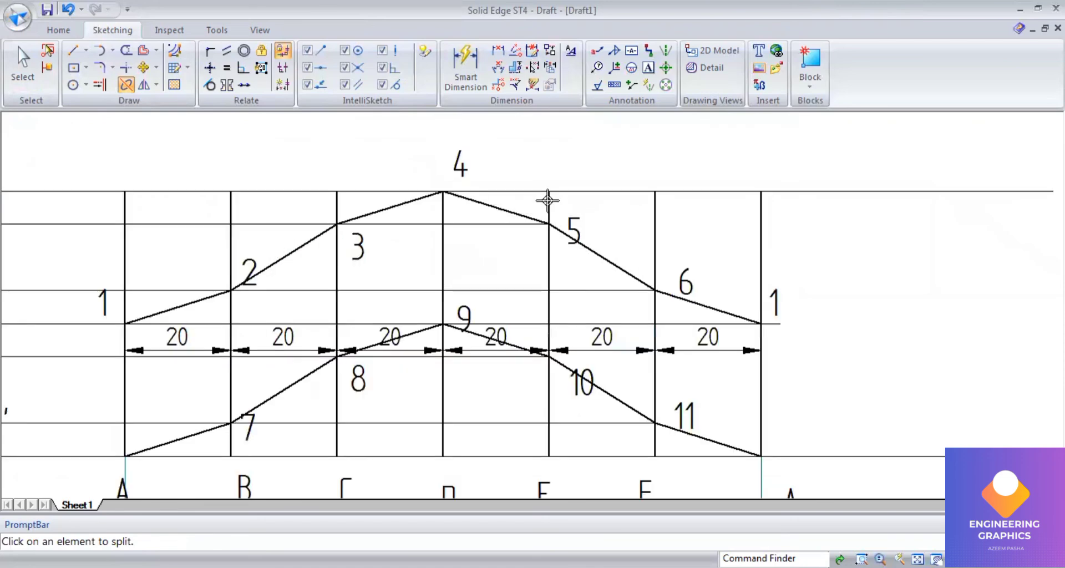
{"action": "left_click", "coordinate": [547, 202]}
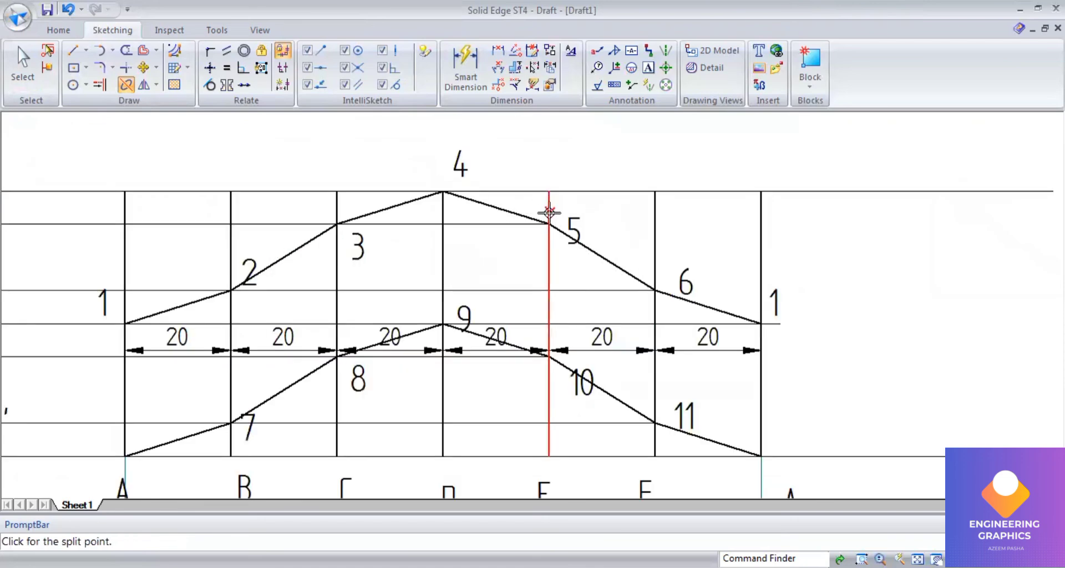
{"action": "left_click", "coordinate": [658, 232]}
{"action": "left_click", "coordinate": [655, 290]}
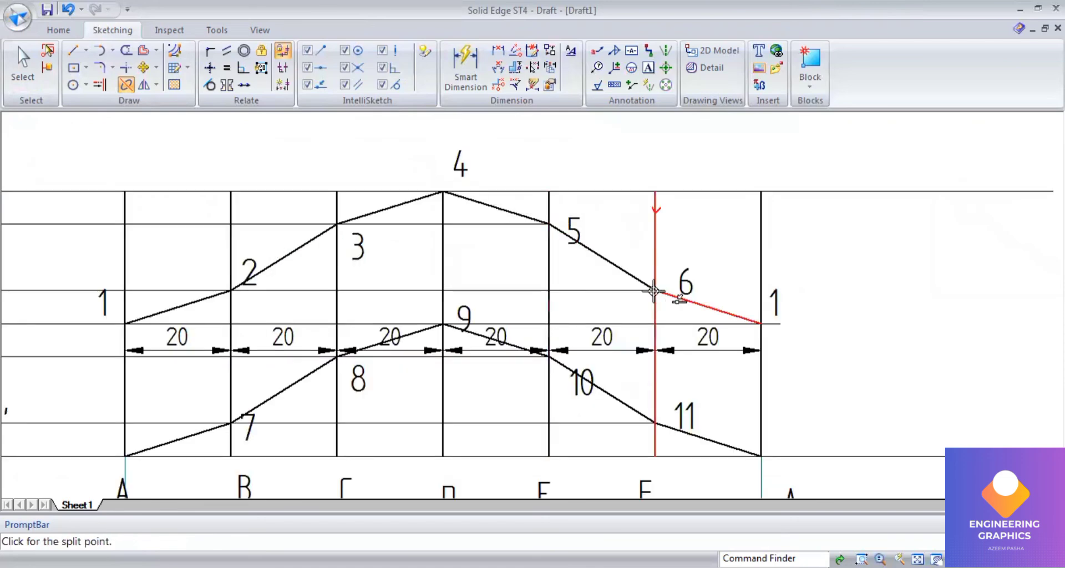
{"action": "left_click", "coordinate": [653, 290]}
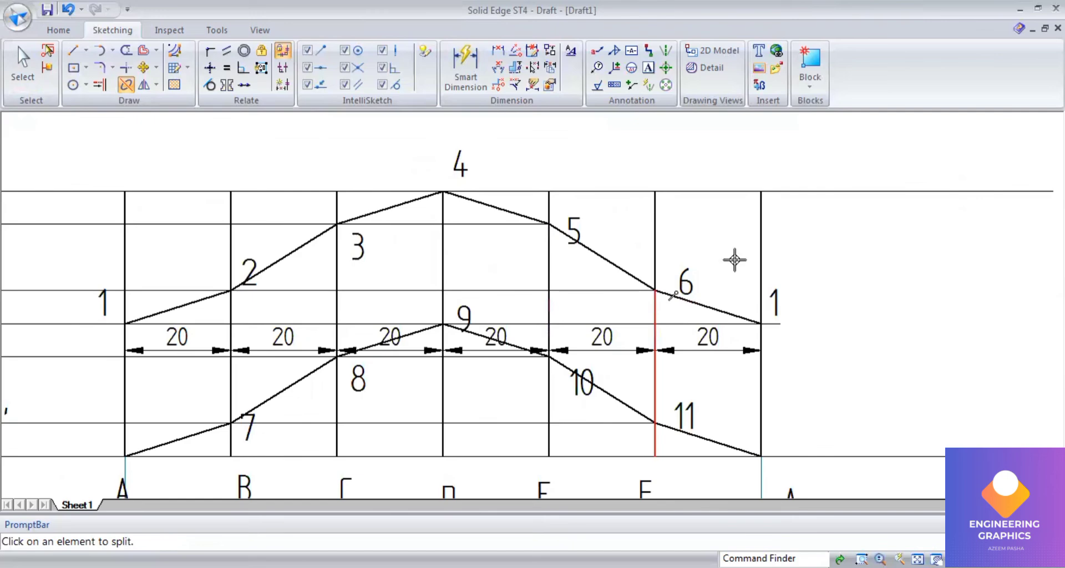
{"action": "left_click", "coordinate": [764, 320]}
{"action": "left_click", "coordinate": [747, 337]}
Step: Split lines B, C and D of the development at lower cut points 7, 8 and 9
{"action": "scroll", "coordinate": [462, 478], "scroll_direction": "down", "scroll_amount": 2}
{"action": "scroll", "coordinate": [417, 413], "scroll_direction": "up", "scroll_amount": 3}
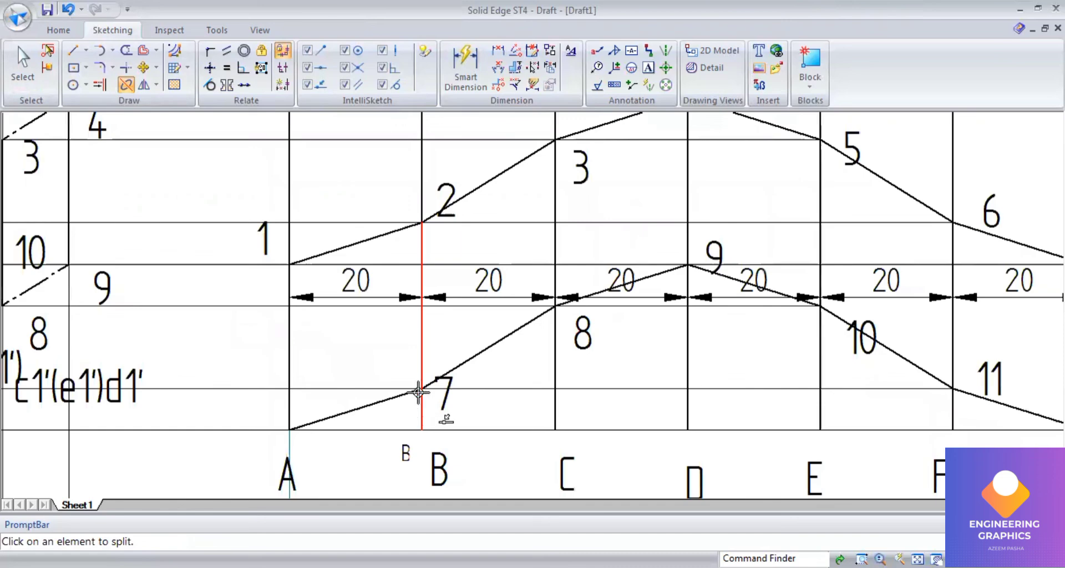
{"action": "left_click", "coordinate": [418, 391]}
{"action": "left_click", "coordinate": [569, 390]}
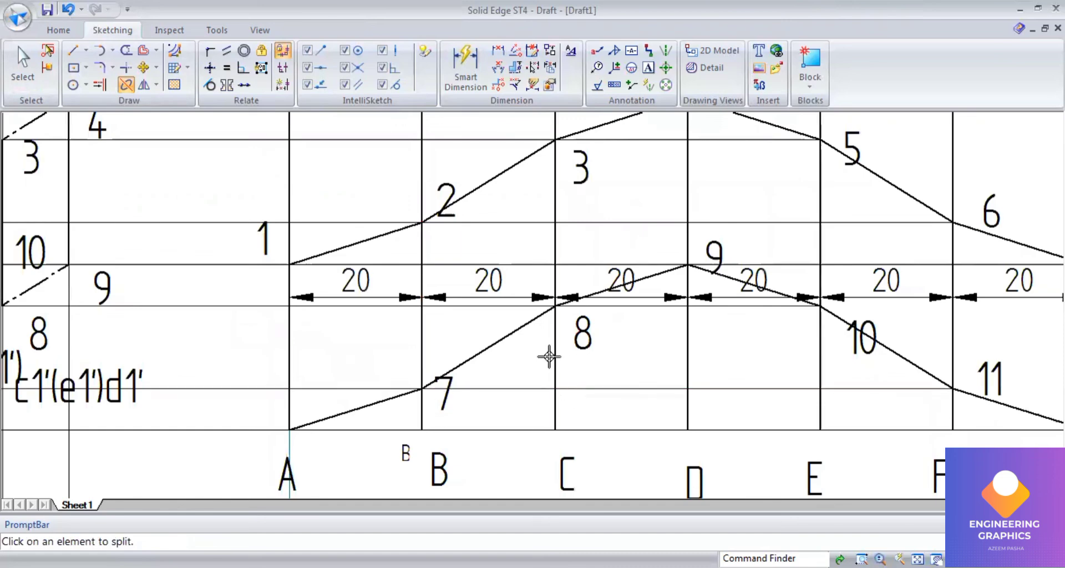
{"action": "left_click", "coordinate": [556, 308]}
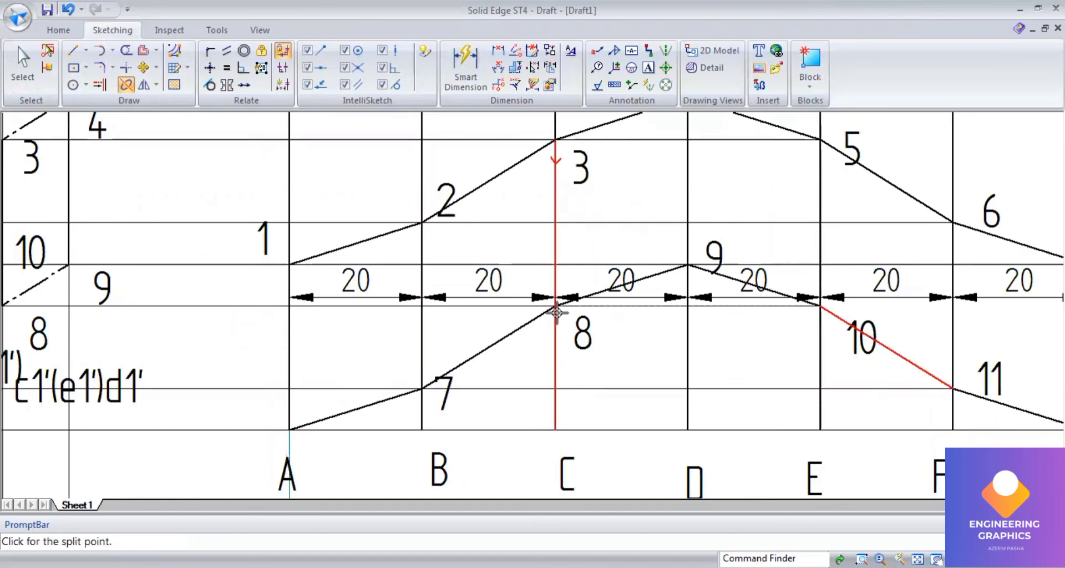
{"action": "left_click", "coordinate": [556, 313]}
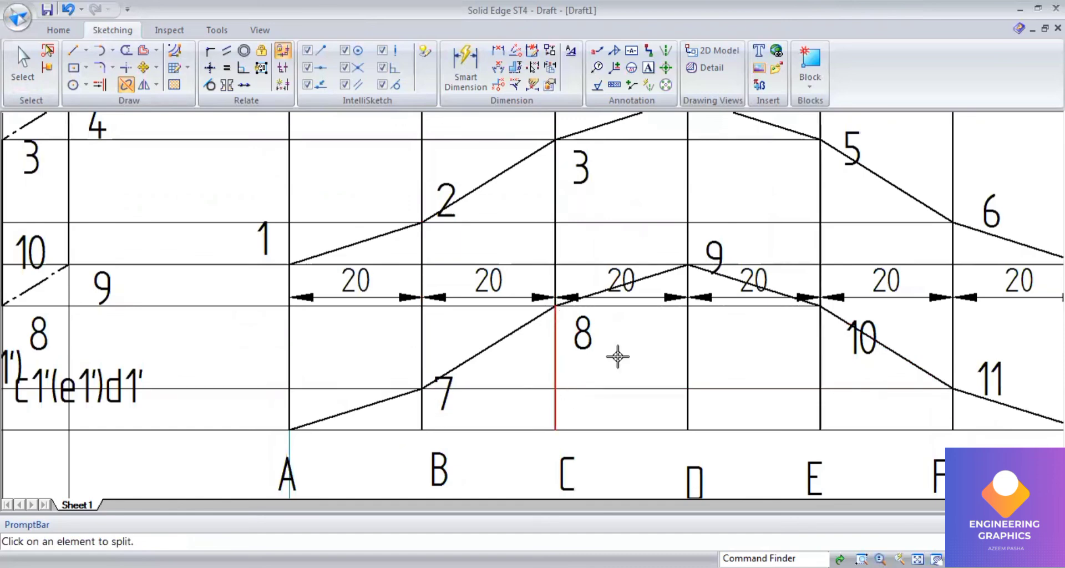
{"action": "left_click", "coordinate": [687, 273]}
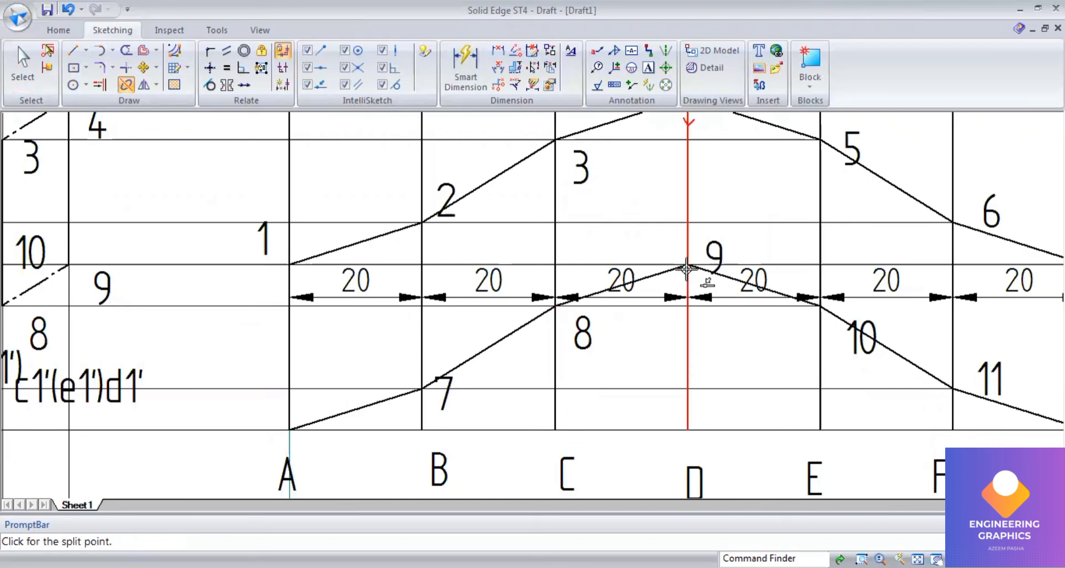
Step: Split line E at point 10 and line F at point 11, and end the Split command
{"action": "left_click", "coordinate": [814, 372]}
{"action": "left_click", "coordinate": [819, 324]}
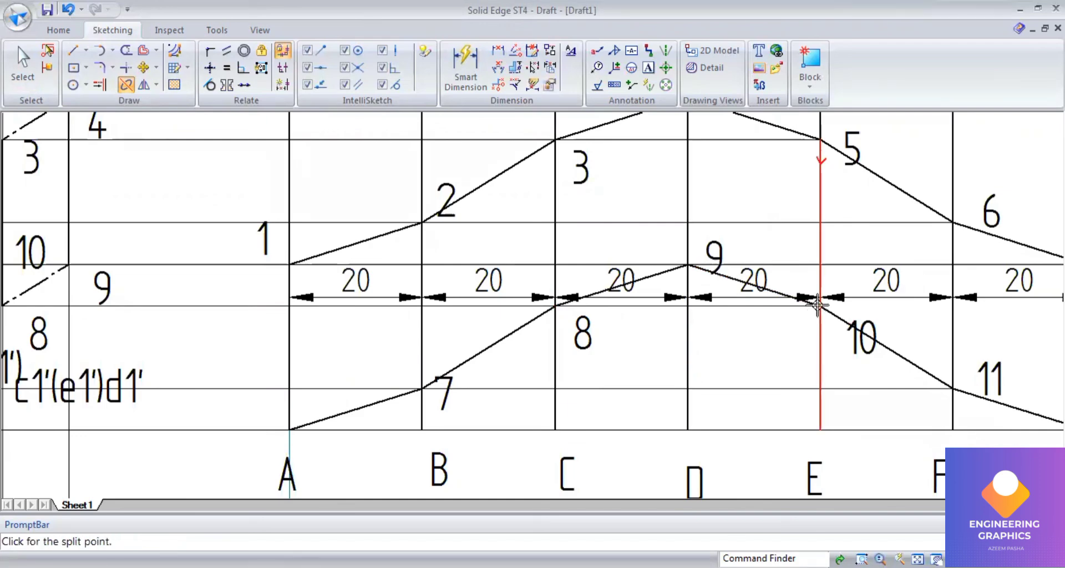
{"action": "left_click", "coordinate": [951, 408]}
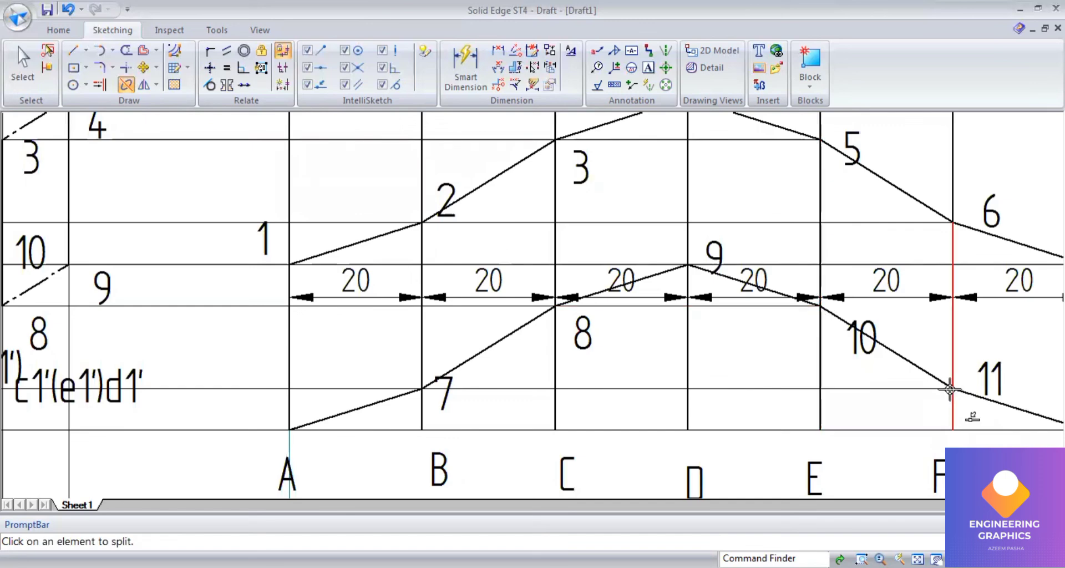
{"action": "left_click", "coordinate": [950, 390]}
{"action": "left_click", "coordinate": [969, 394]}
{"action": "scroll", "coordinate": [954, 444], "scroll_direction": "down", "scroll_amount": 2}
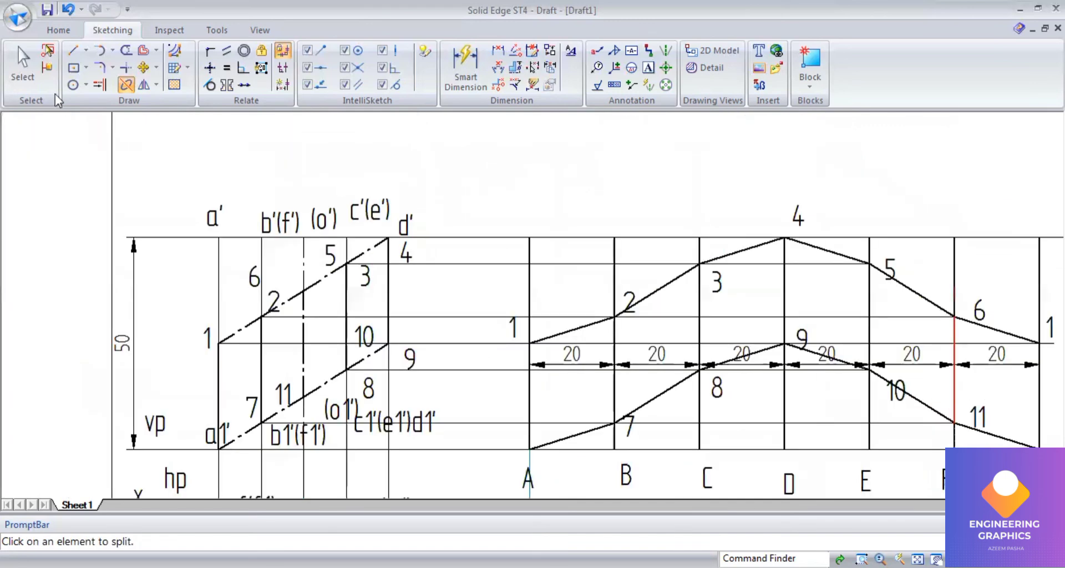
{"action": "key", "text": "Escape"}
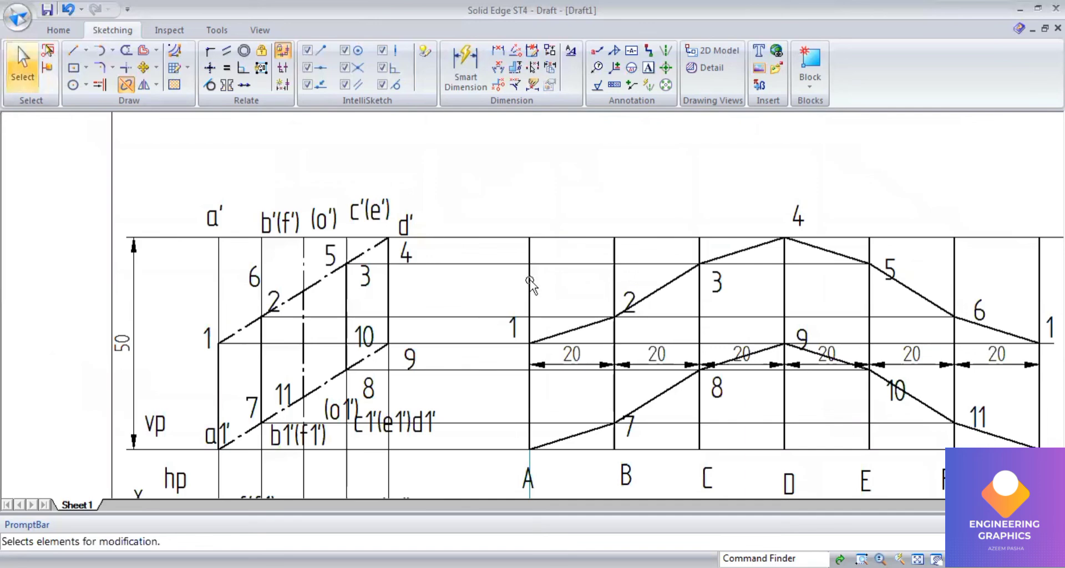
Step: Select the vertical segments above the upper cut outline and below the lower one, and give them a thinner line
{"action": "left_click", "coordinate": [529, 283]}
{"action": "left_click", "coordinate": [698, 247], "text": "ctrl"}
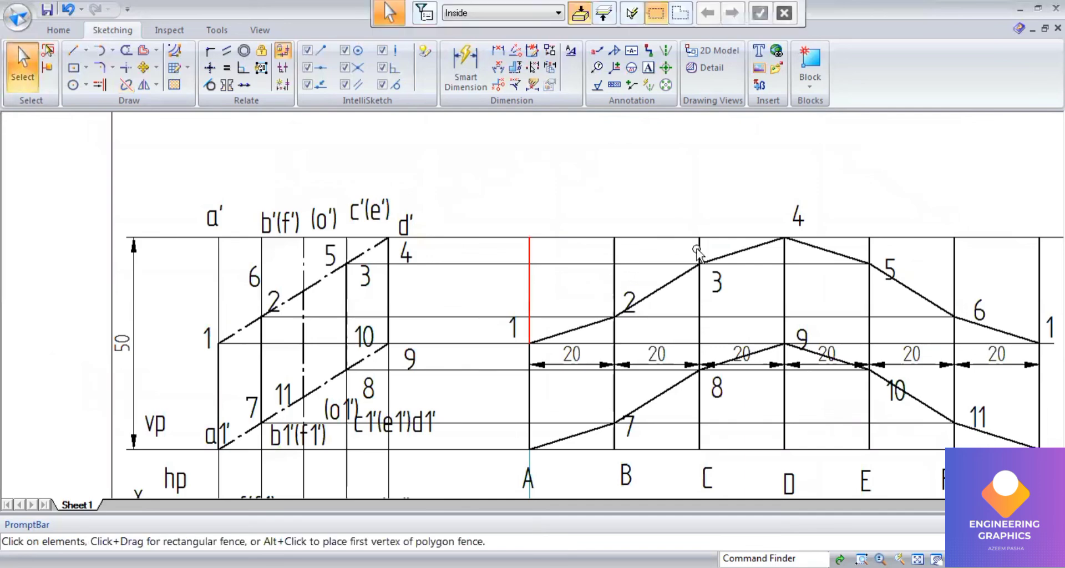
{"action": "left_click", "coordinate": [614, 247], "text": "ctrl"}
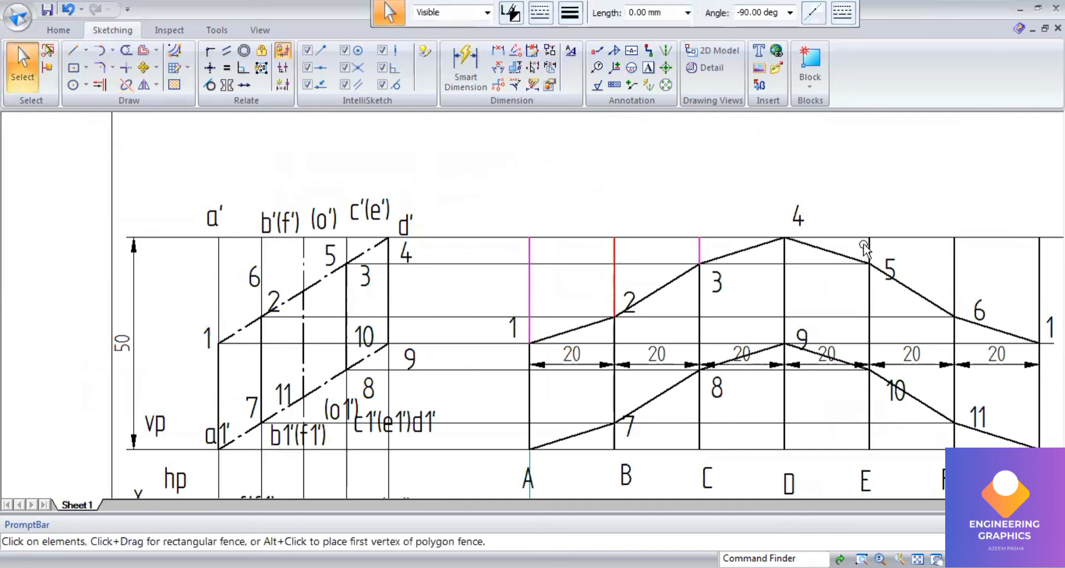
{"action": "left_click", "coordinate": [870, 253], "text": "ctrl"}
{"action": "left_click", "coordinate": [955, 260], "text": "ctrl"}
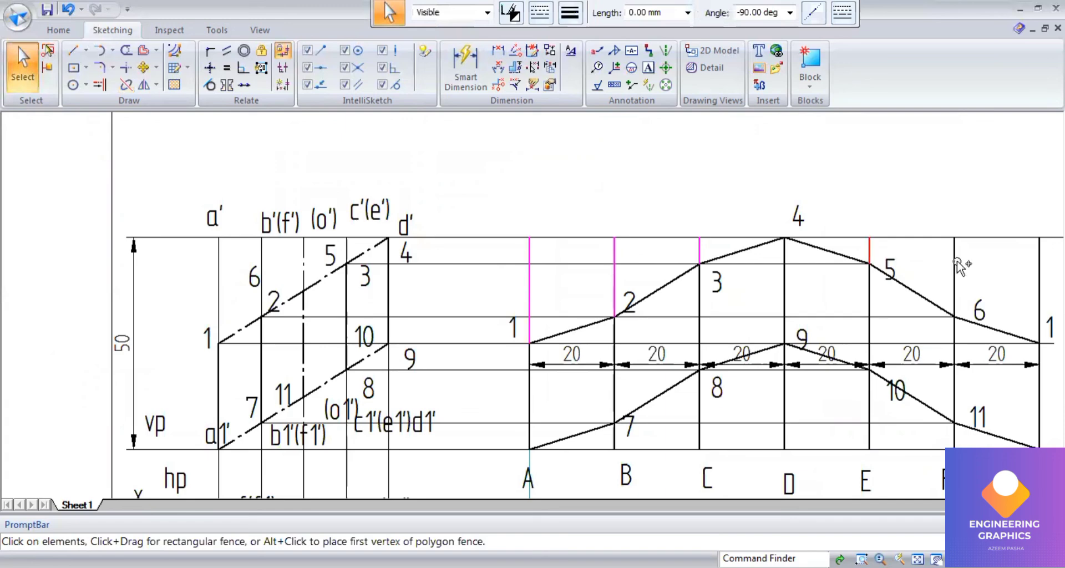
{"action": "left_click", "coordinate": [1023, 315], "text": "ctrl"}
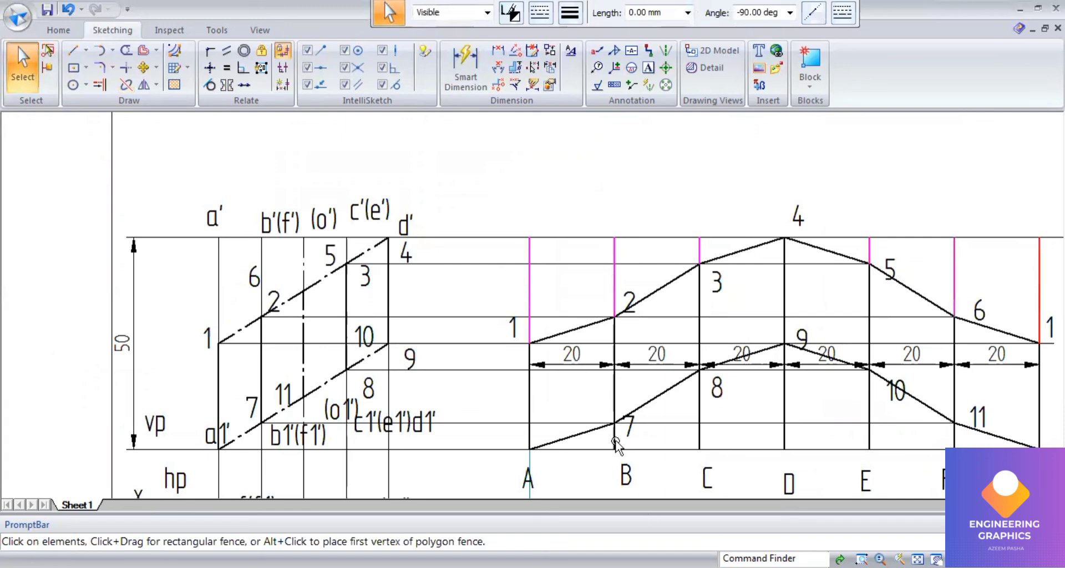
{"action": "left_click", "coordinate": [699, 408], "text": "ctrl"}
{"action": "left_click", "coordinate": [784, 404], "text": "ctrl"}
{"action": "left_click", "coordinate": [867, 409], "text": "ctrl"}
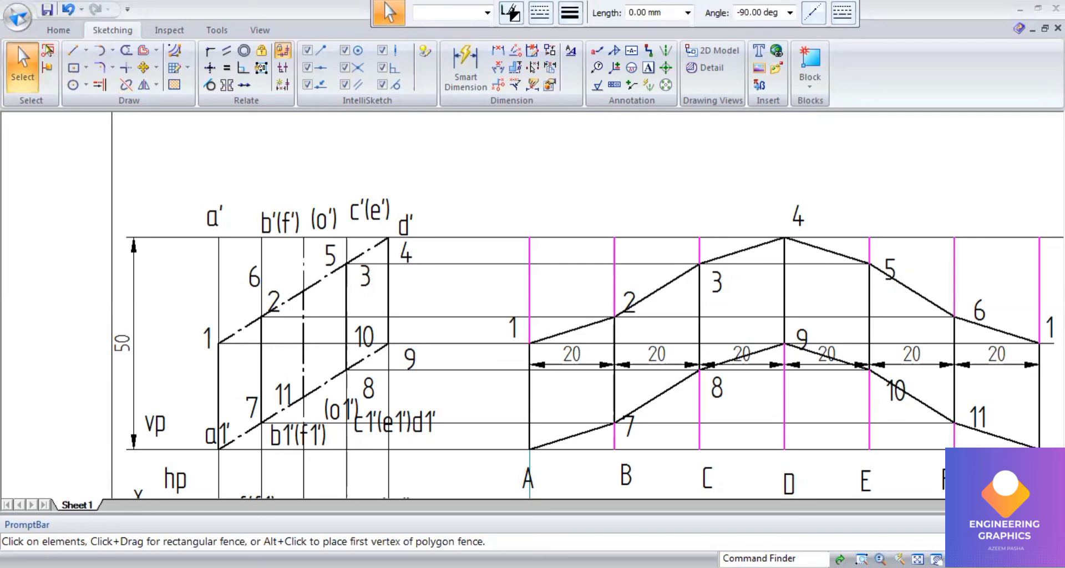
Step: Compare the whole drawing sheet with the PDF solution and return to the Solid Edge draft
{"action": "key", "text": "ctrl+shift+f"}
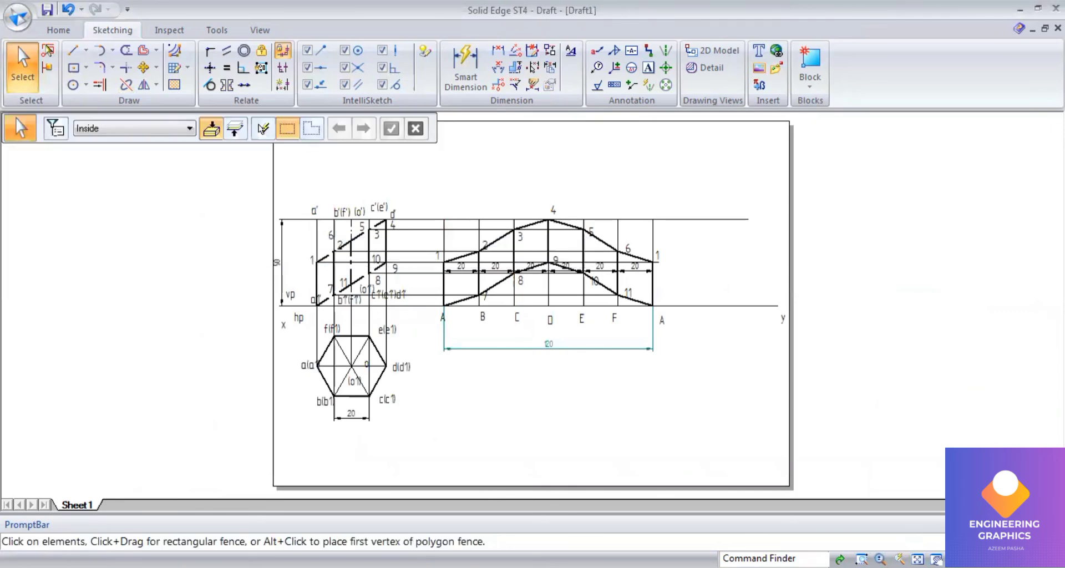
{"action": "key", "text": "alt+Tab"}
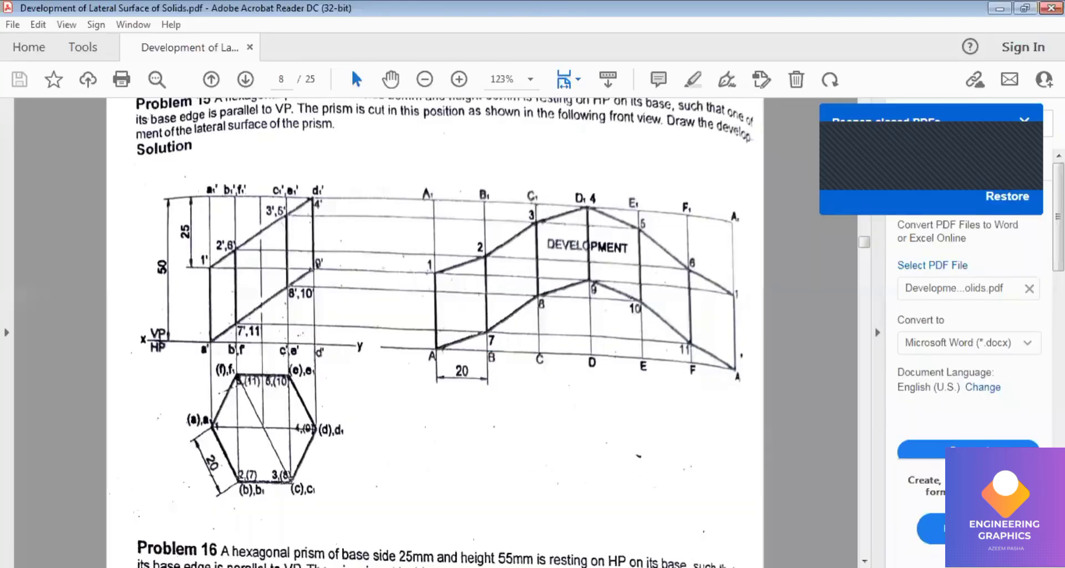
{"action": "key", "text": "alt+Tab"}
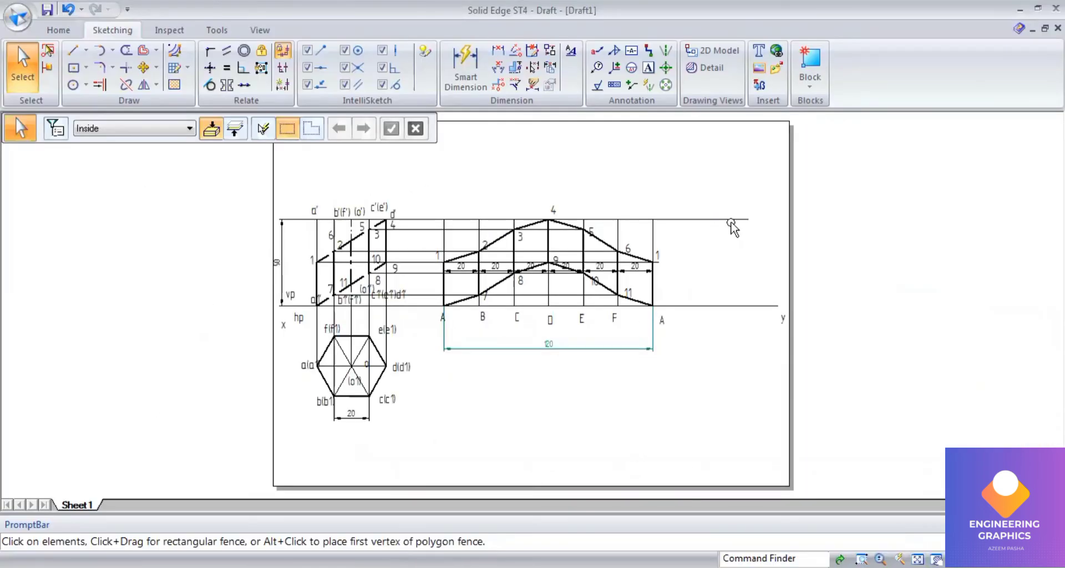